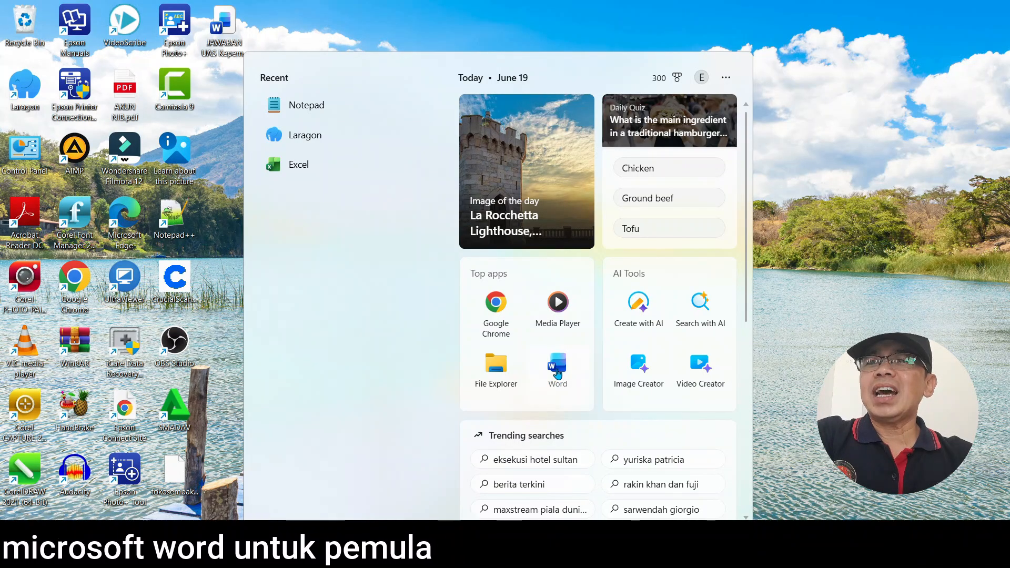
Start Word and create a blank document
{"action": "left_click", "coordinate": [558, 371]}
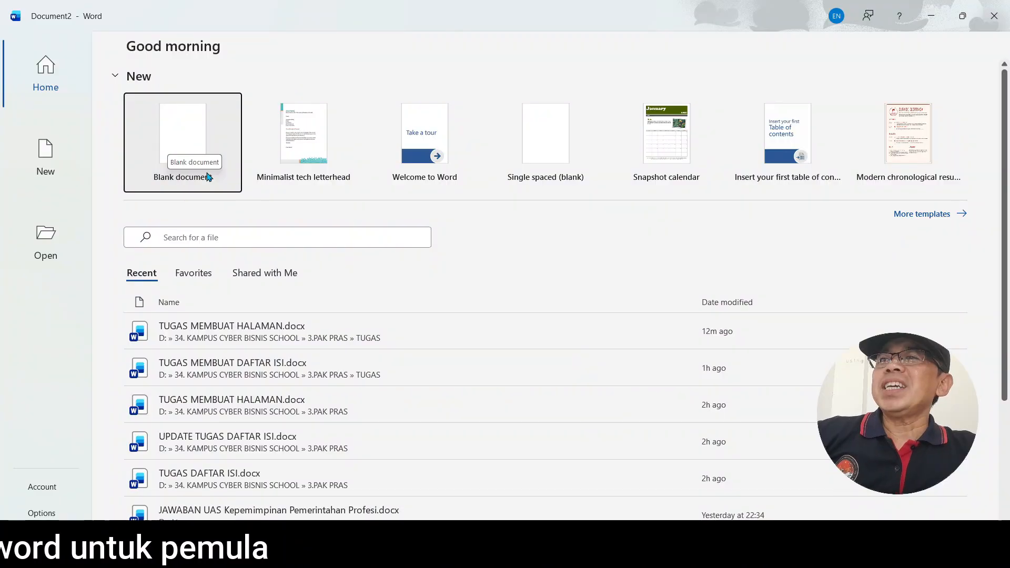
{"action": "left_click", "coordinate": [185, 149]}
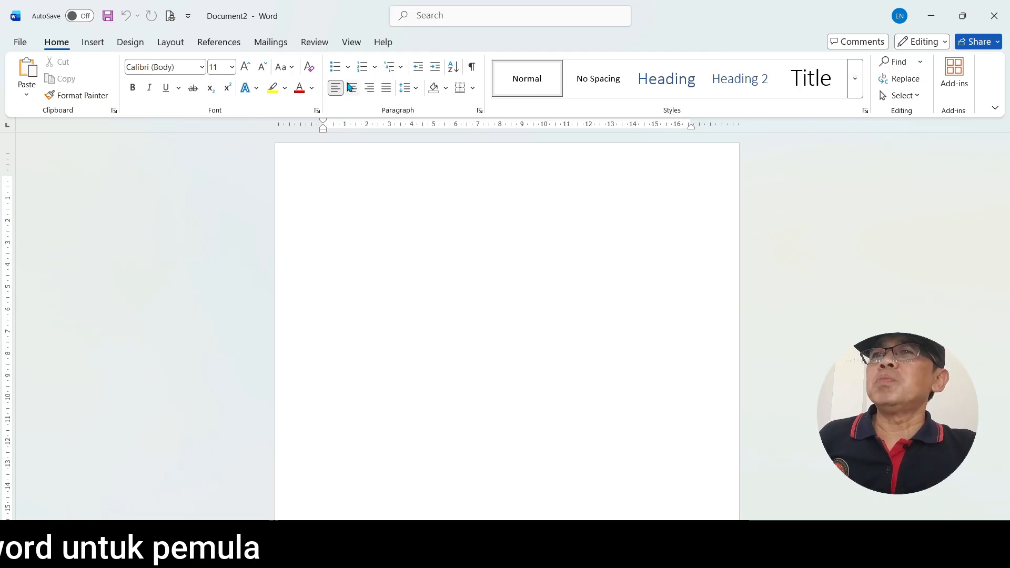
Hide the document ruler and show it again
{"action": "left_click", "coordinate": [350, 45]}
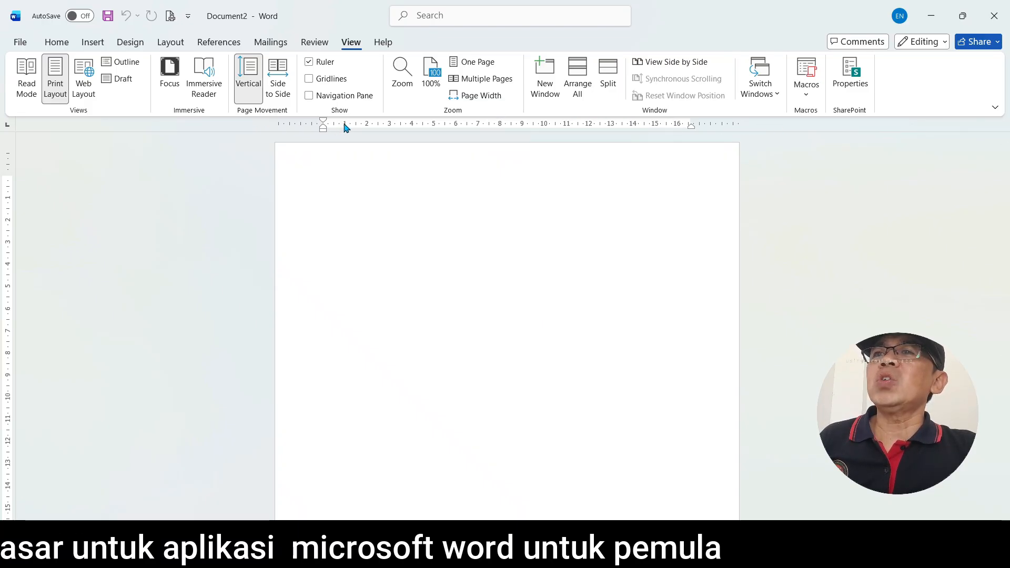
{"action": "left_click", "coordinate": [310, 62]}
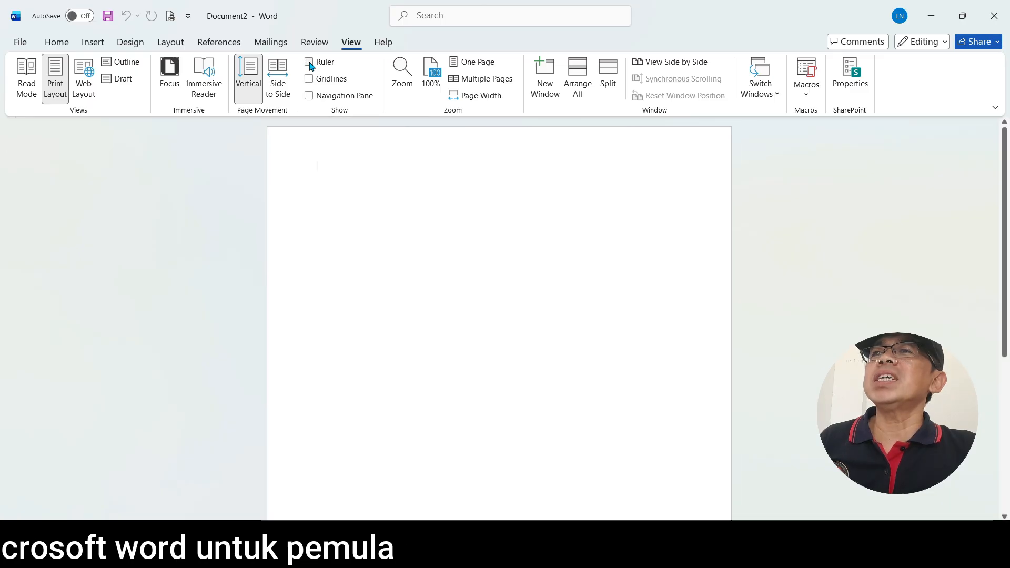
{"action": "left_click", "coordinate": [310, 63]}
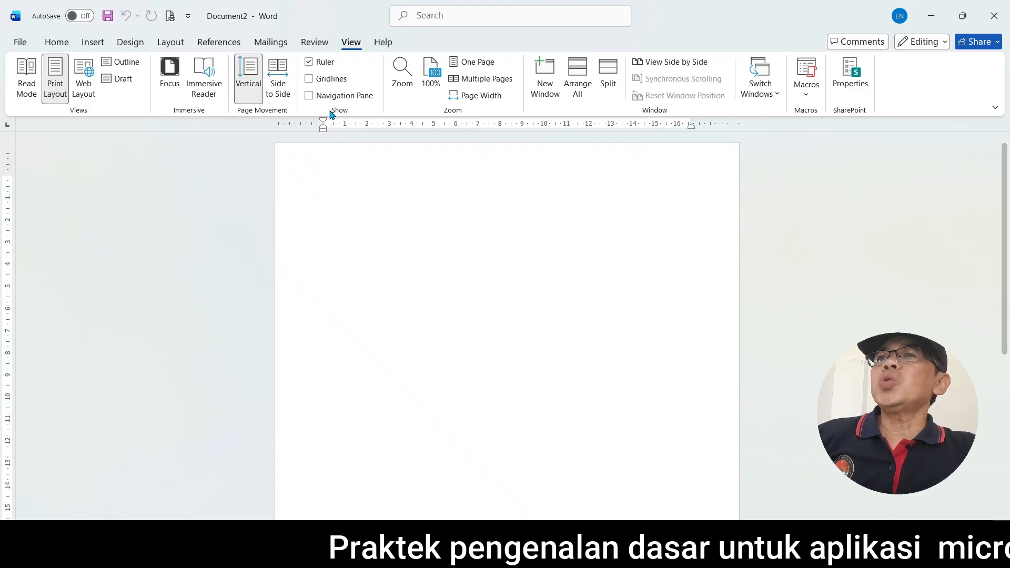
Open the Page Setup dialog and review its margin, paper and layout settings
{"action": "left_click", "coordinate": [171, 43]}
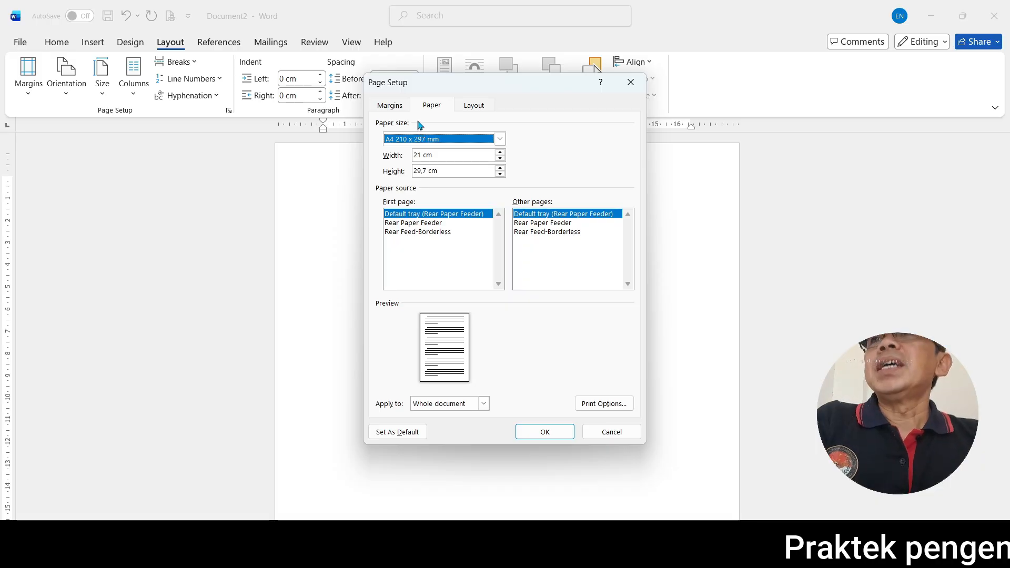
{"action": "left_click", "coordinate": [390, 105]}
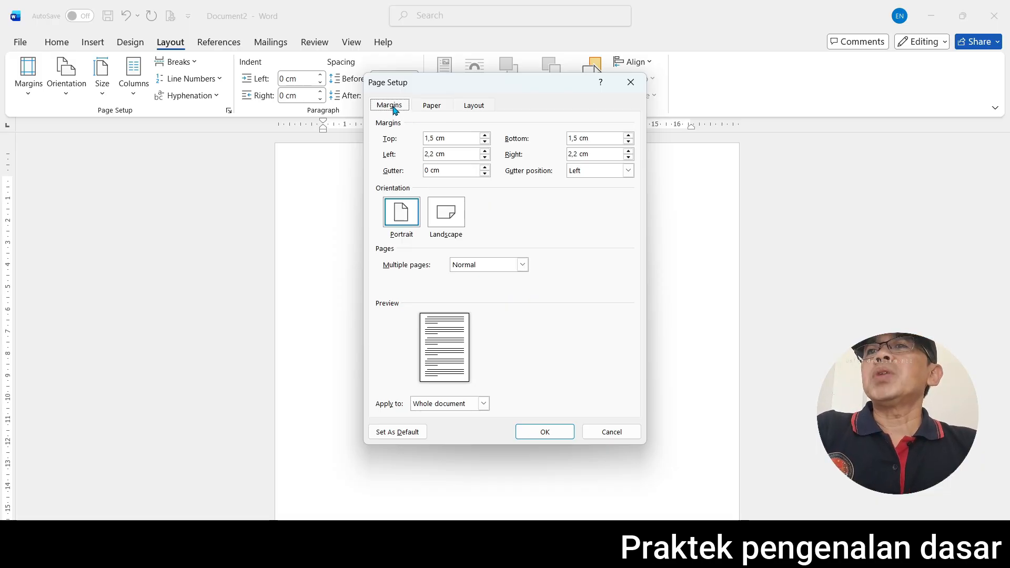
{"action": "left_click", "coordinate": [425, 106]}
{"action": "left_click", "coordinate": [477, 104]}
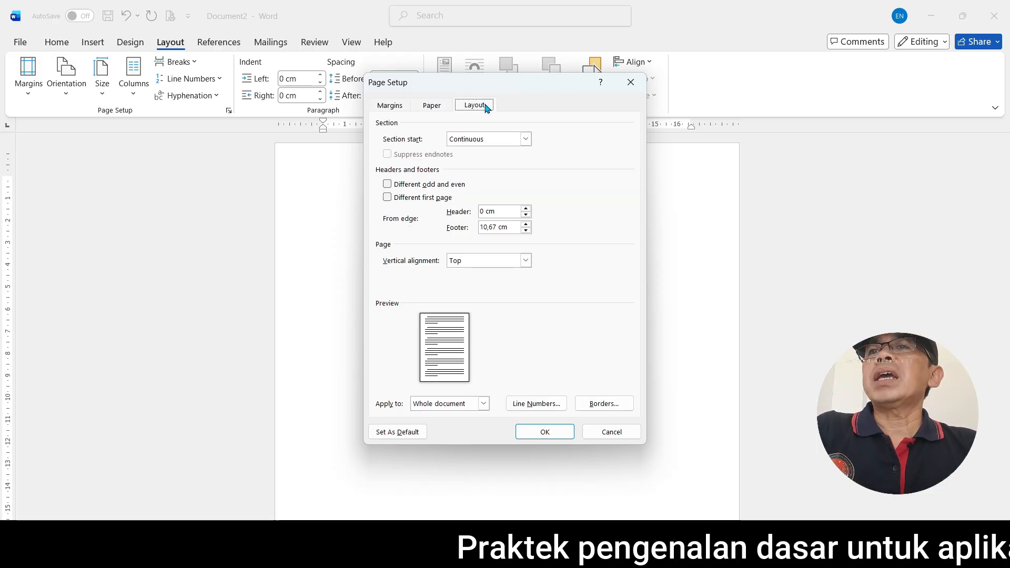
Set the top, left, bottom and right page margins to 2,5 cm each
{"action": "left_click", "coordinate": [391, 106]}
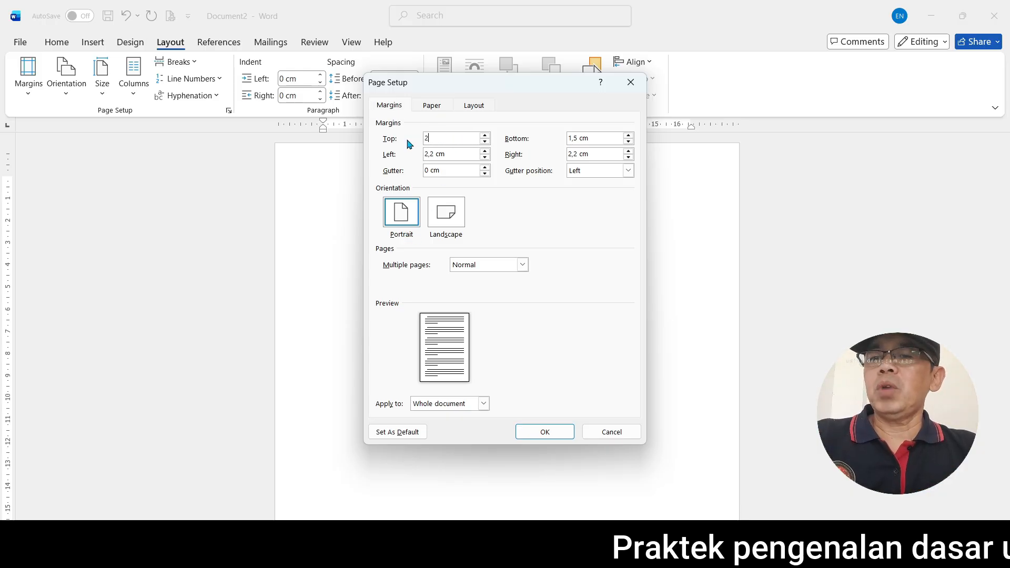
{"action": "type", "text": ",5"}
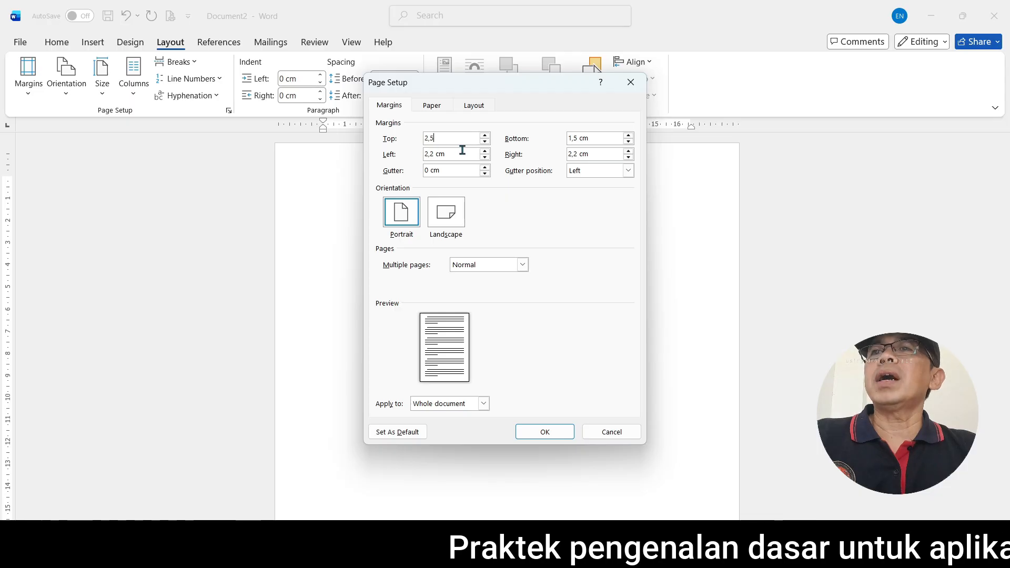
{"action": "left_click", "coordinate": [463, 155]}
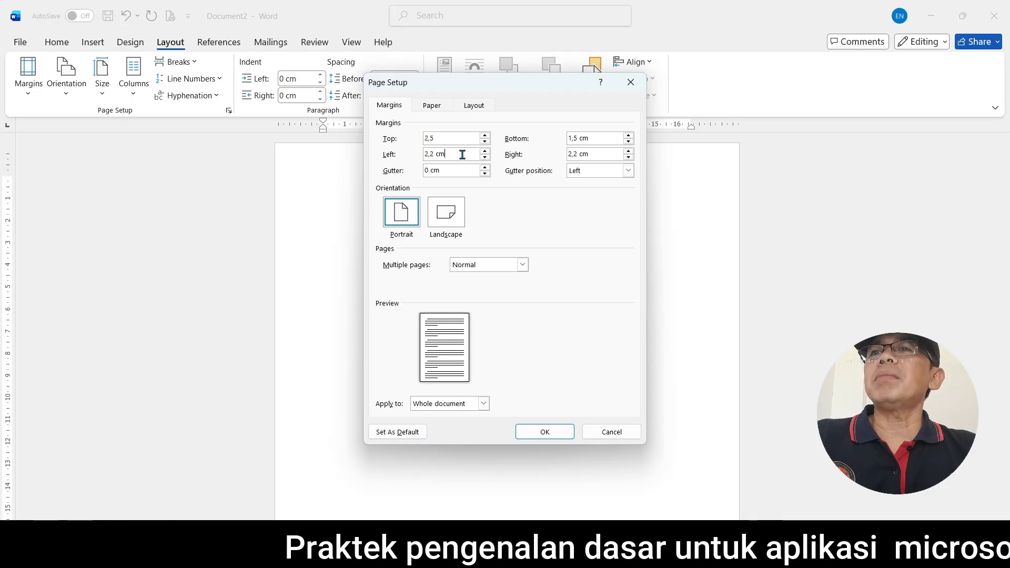
{"action": "left_click_drag", "start_coordinate": [451, 154], "coordinate": [424, 154]}
{"action": "type", "text": "2,"}
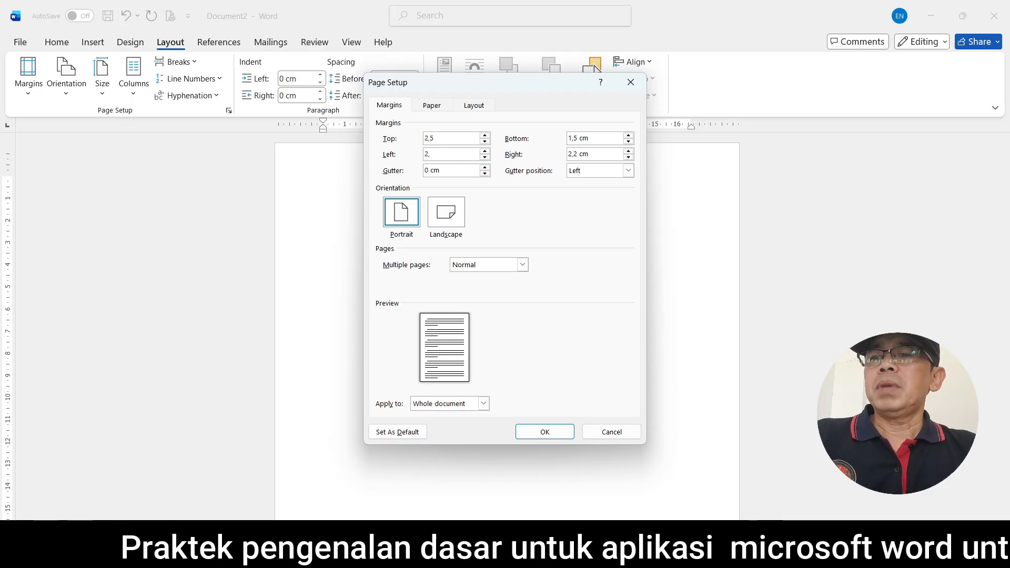
{"action": "type", "text": "5"}
{"action": "left_click_drag", "start_coordinate": [592, 138], "coordinate": [568, 138]}
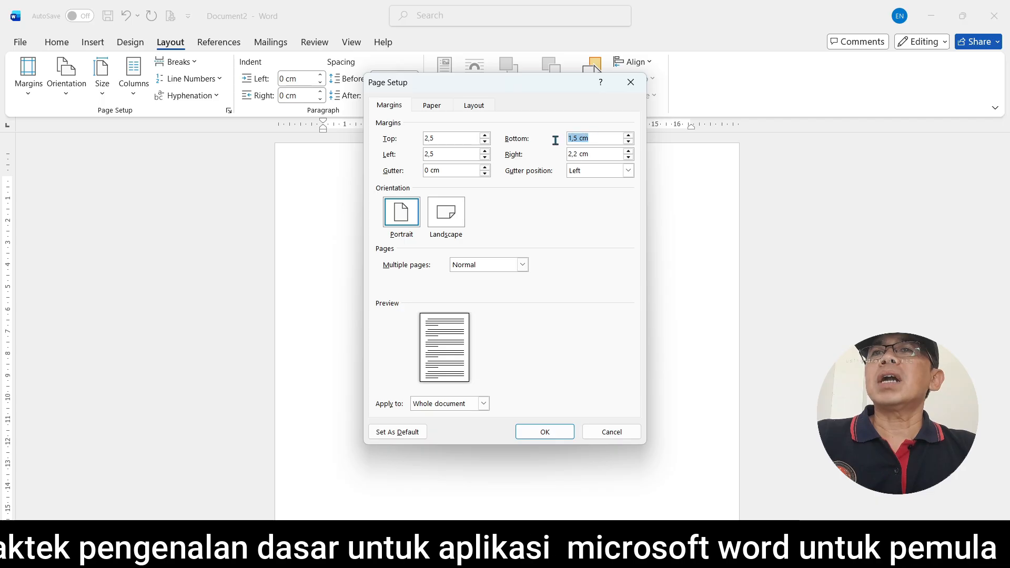
{"action": "type", "text": "2,"}
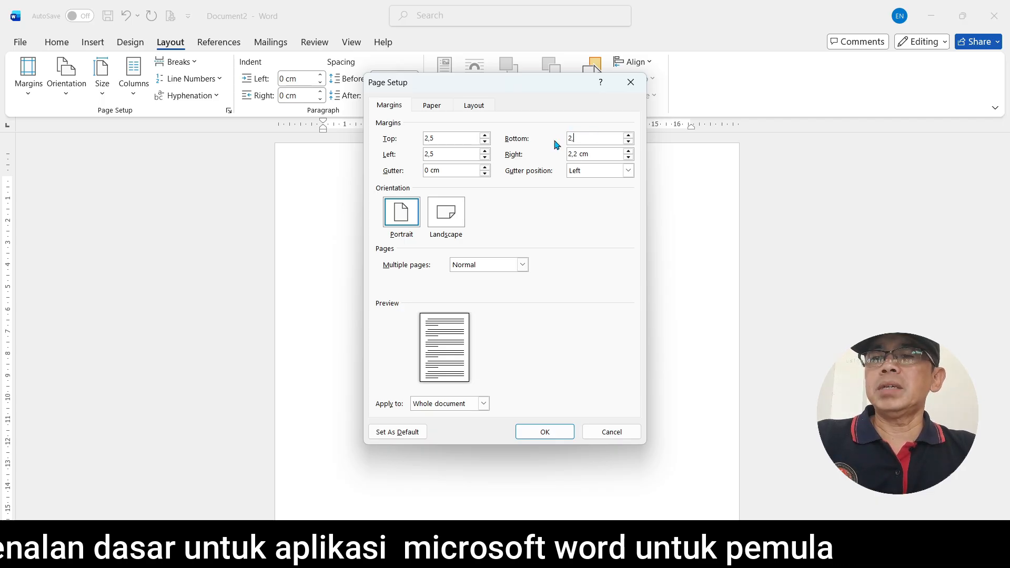
{"action": "type", "text": "5"}
{"action": "left_click_drag", "start_coordinate": [592, 154], "coordinate": [563, 153]}
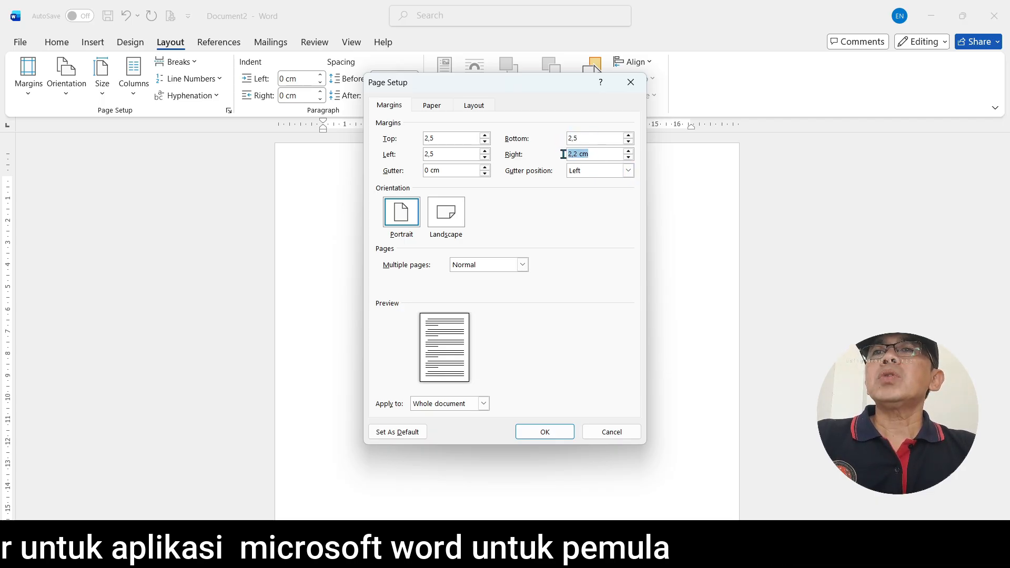
{"action": "type", "text": "2,5"}
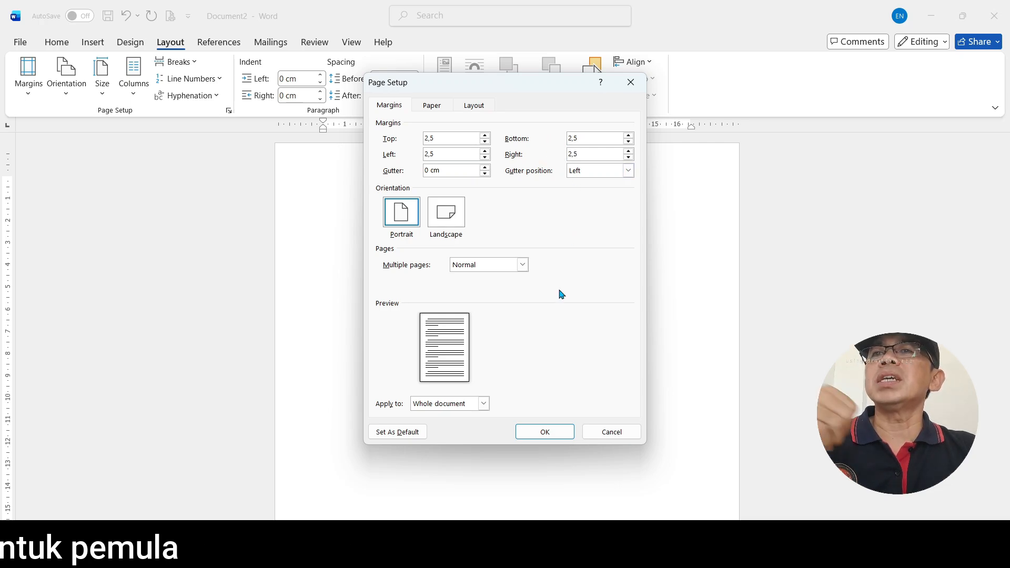
Browse the available paper sizes and choose A4 210 x 297 mm for the document
{"action": "left_click", "coordinate": [432, 105]}
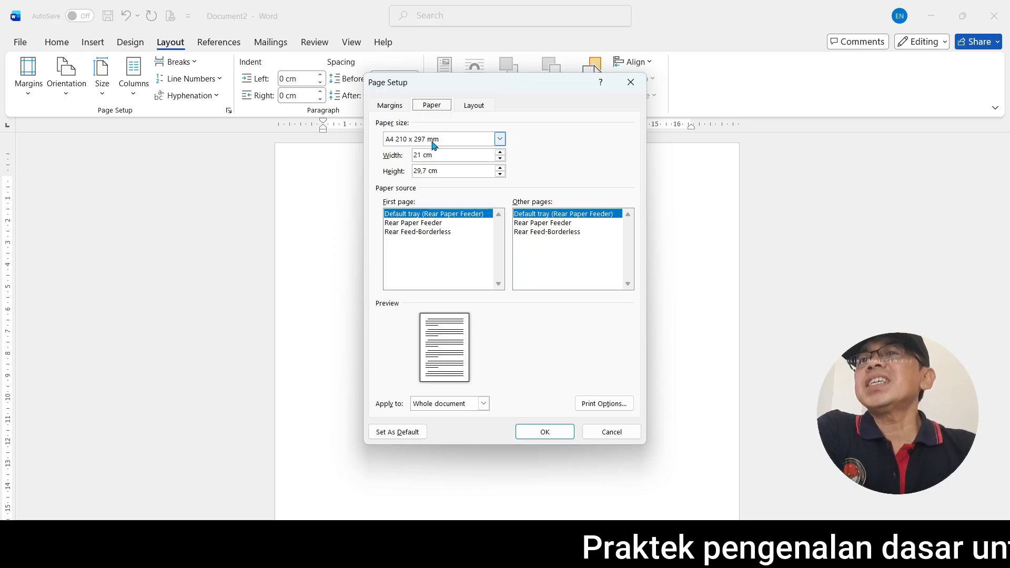
{"action": "left_click", "coordinate": [500, 139]}
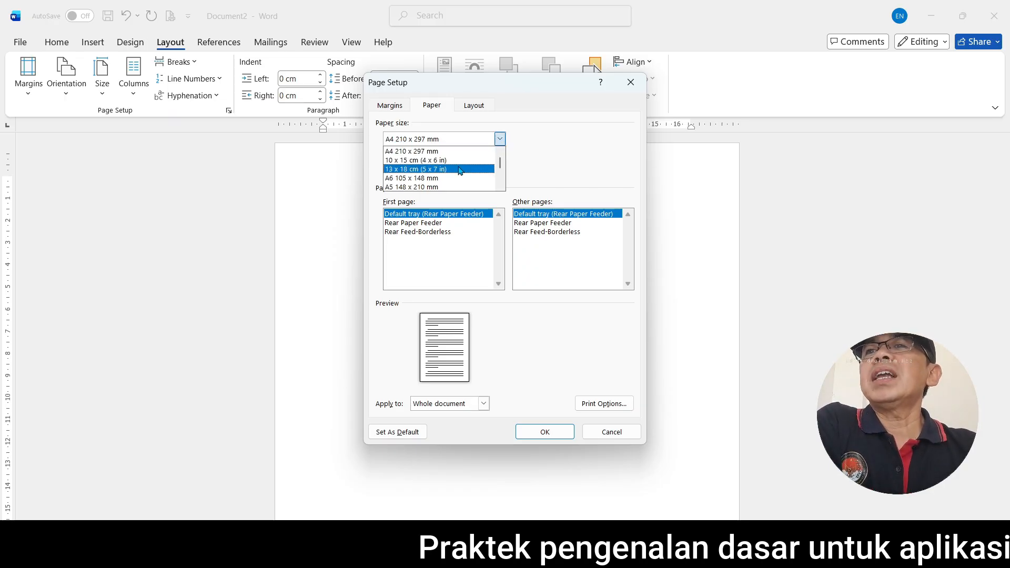
{"action": "scroll", "coordinate": [457, 176], "scroll_direction": "down", "scroll_amount": 3}
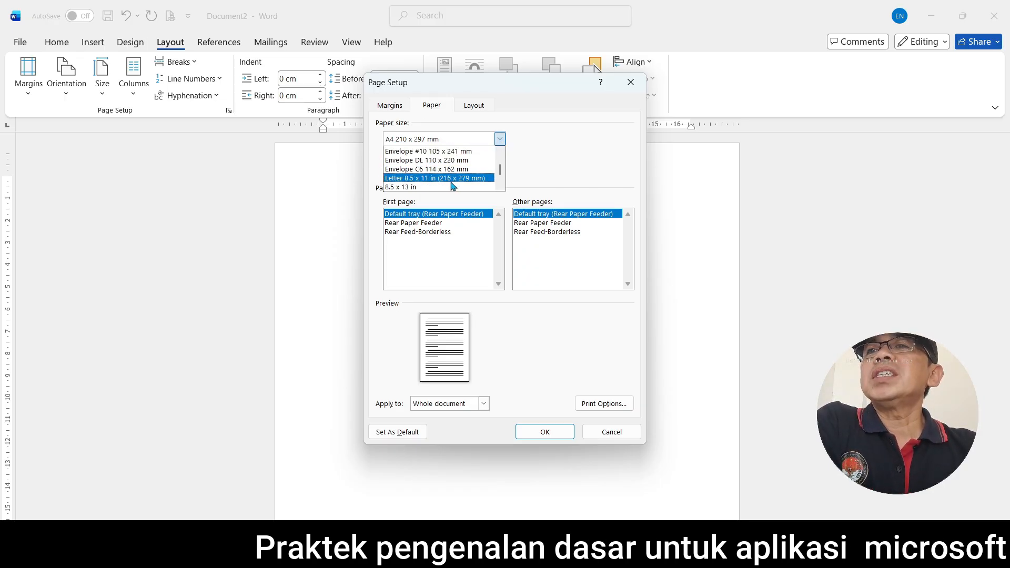
{"action": "scroll", "coordinate": [452, 181], "scroll_direction": "down", "scroll_amount": 1}
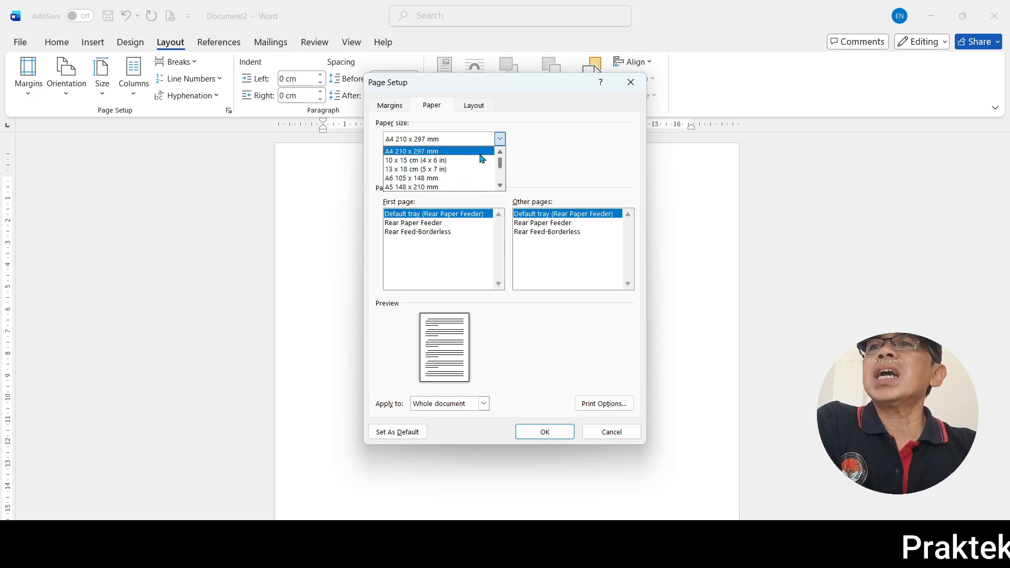
{"action": "left_click", "coordinate": [425, 152]}
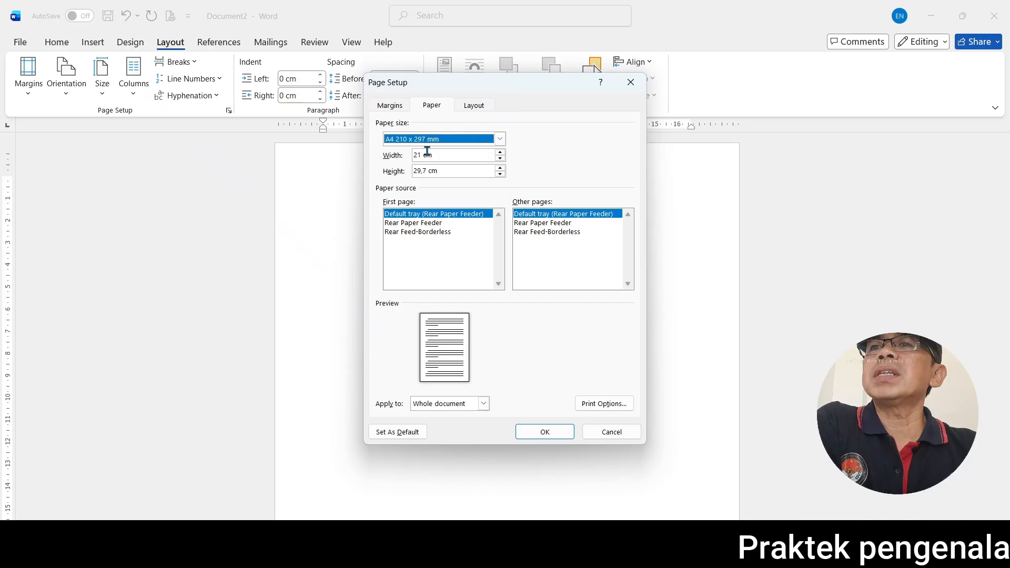
{"action": "left_click", "coordinate": [388, 105]}
{"action": "left_click", "coordinate": [430, 105]}
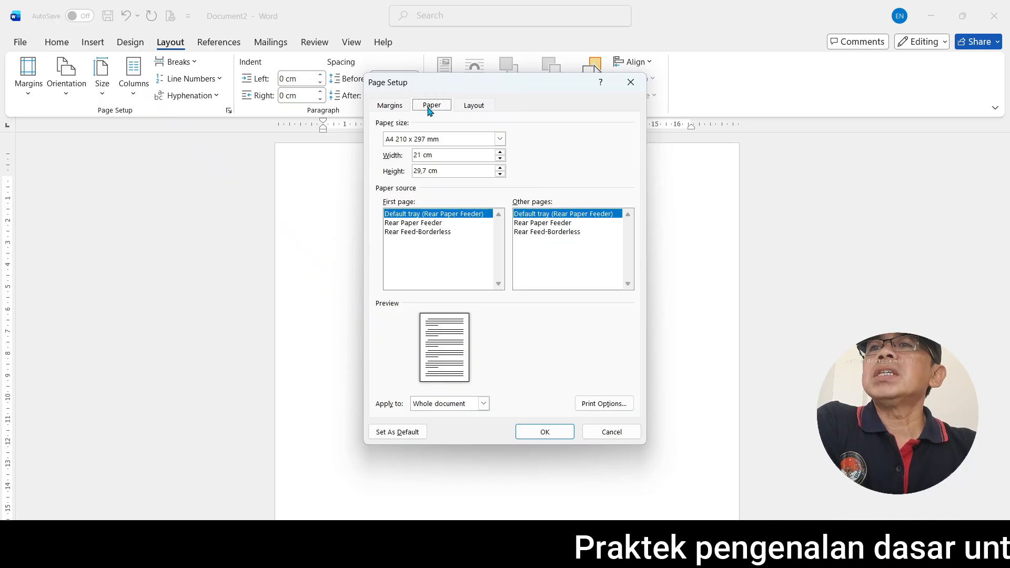
Set the header and footer distances from the edge to 2 cm and apply the page setup
{"action": "left_click", "coordinate": [474, 106]}
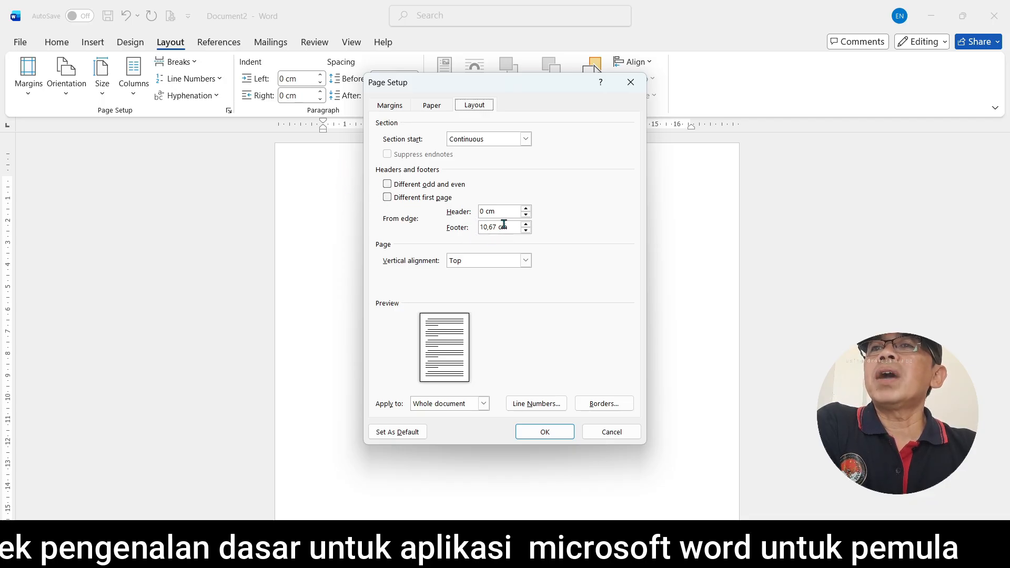
{"action": "left_click_drag", "start_coordinate": [508, 214], "coordinate": [480, 211]}
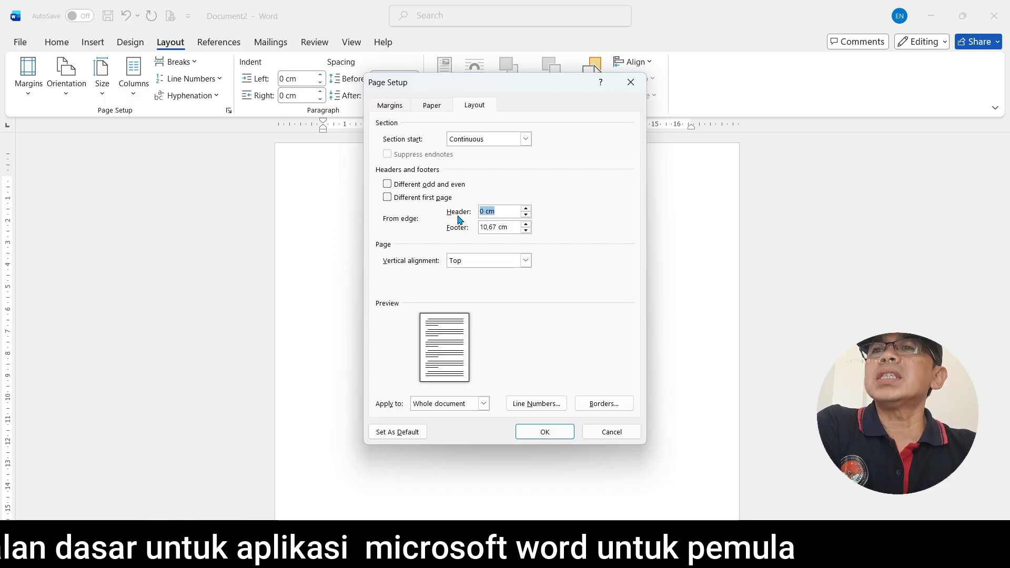
{"action": "type", "text": "2"}
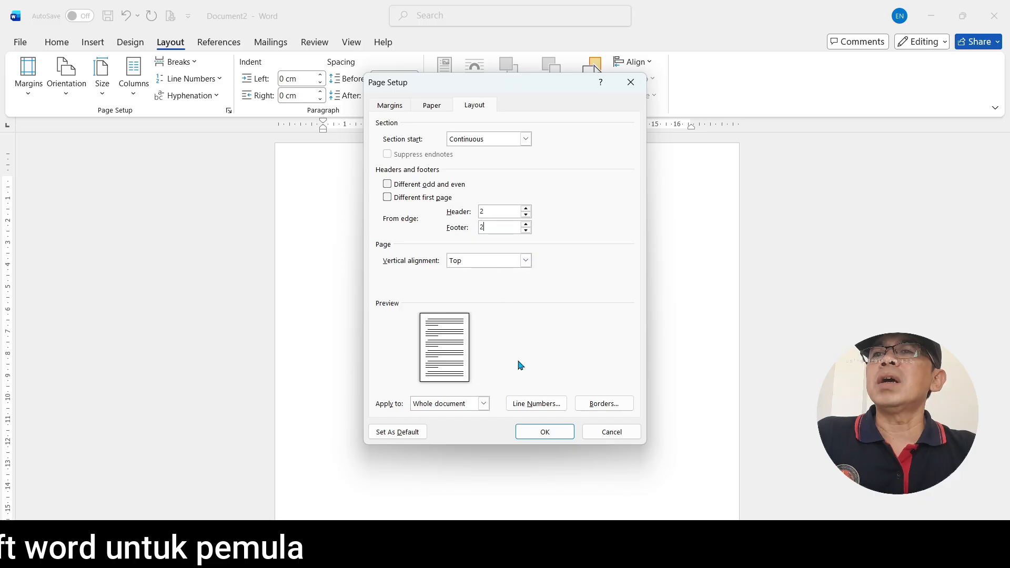
{"action": "left_click", "coordinate": [546, 432]}
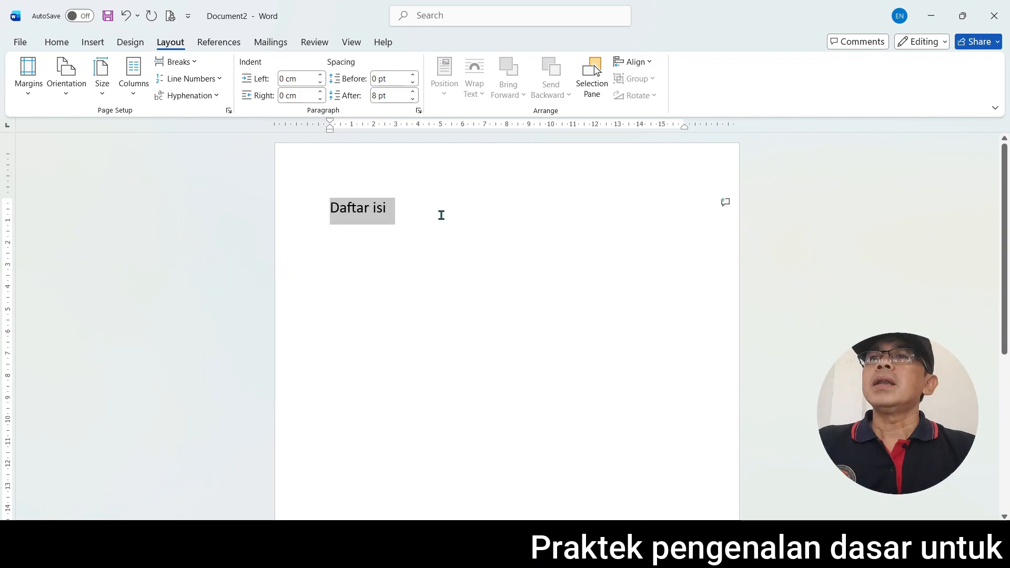
Start saving the new document and open the Save As dialog to browse for a folder on the computer
{"action": "left_click", "coordinate": [442, 216]}
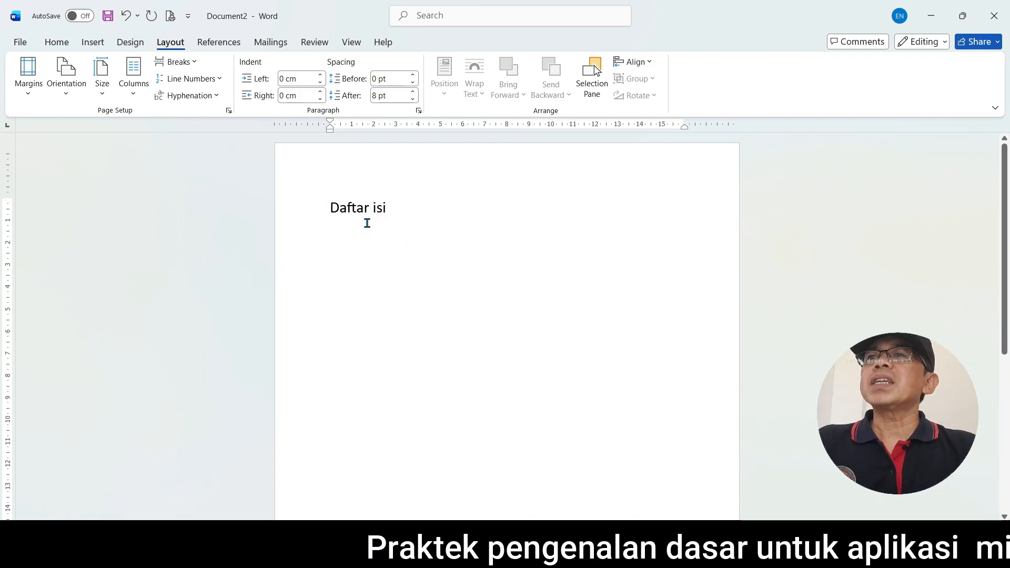
{"action": "left_click", "coordinate": [108, 17]}
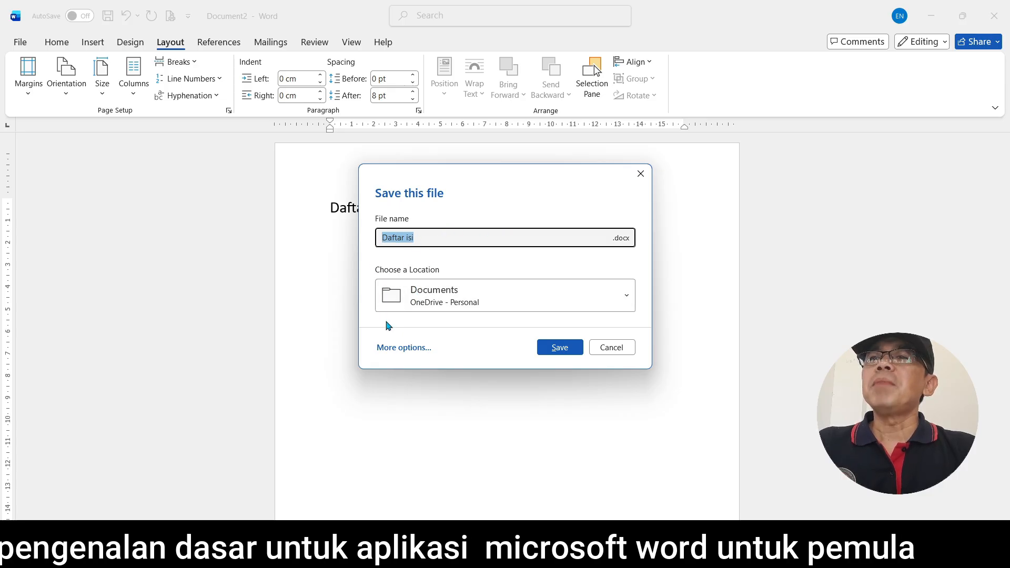
{"action": "left_click", "coordinate": [401, 349]}
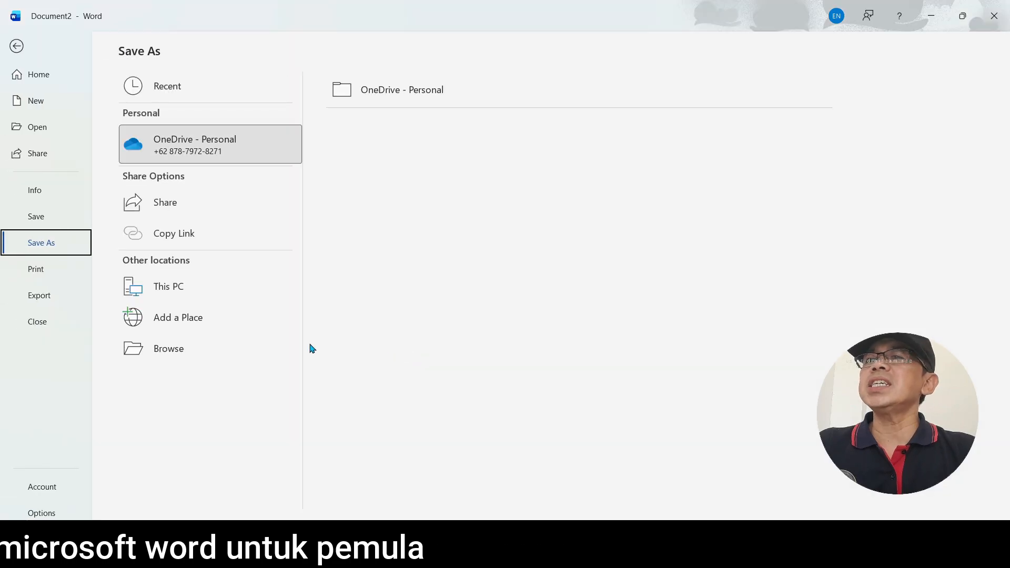
{"action": "left_click", "coordinate": [170, 348]}
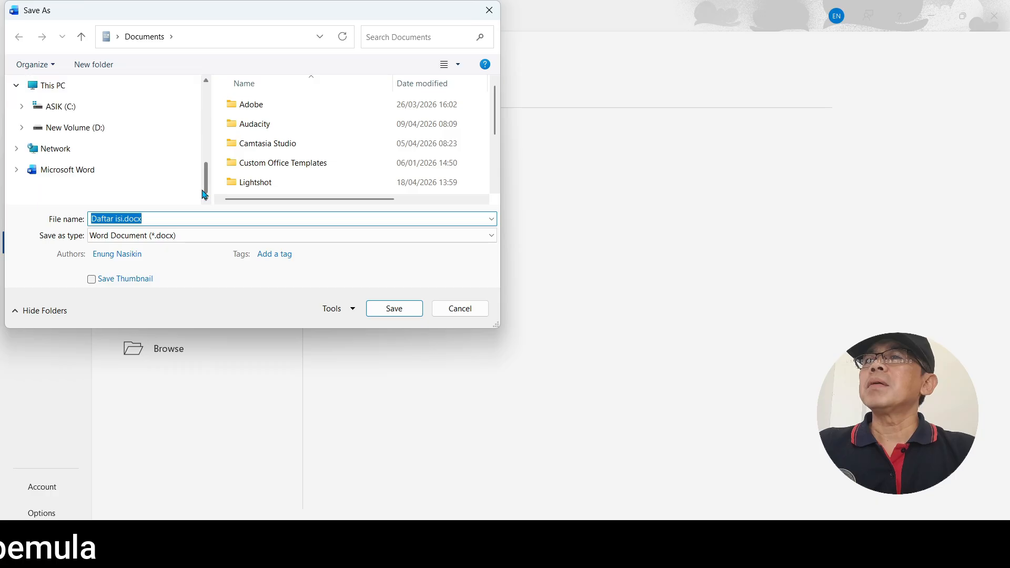
Browse the ASIK (C:) drive and the Documents folder as possible save locations
{"action": "left_click", "coordinate": [117, 106]}
{"action": "scroll", "coordinate": [121, 121], "scroll_direction": "up", "scroll_amount": 4}
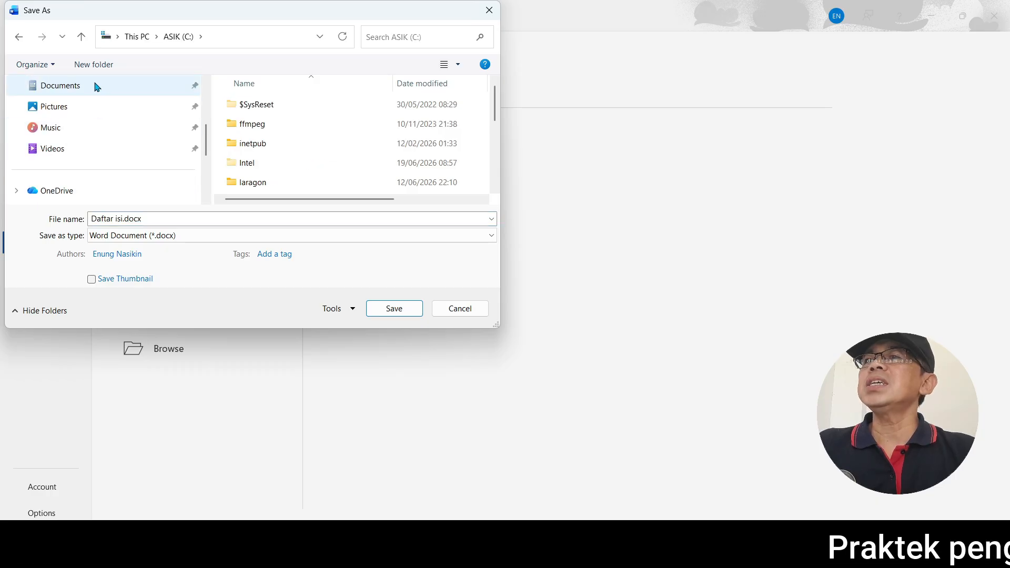
{"action": "left_click", "coordinate": [97, 87]}
Browse the folders on New Volume (D:), open 3.1. YM 1 as a possible save location, and return to the document without saving
{"action": "left_click_drag", "start_coordinate": [207, 137], "coordinate": [206, 168]}
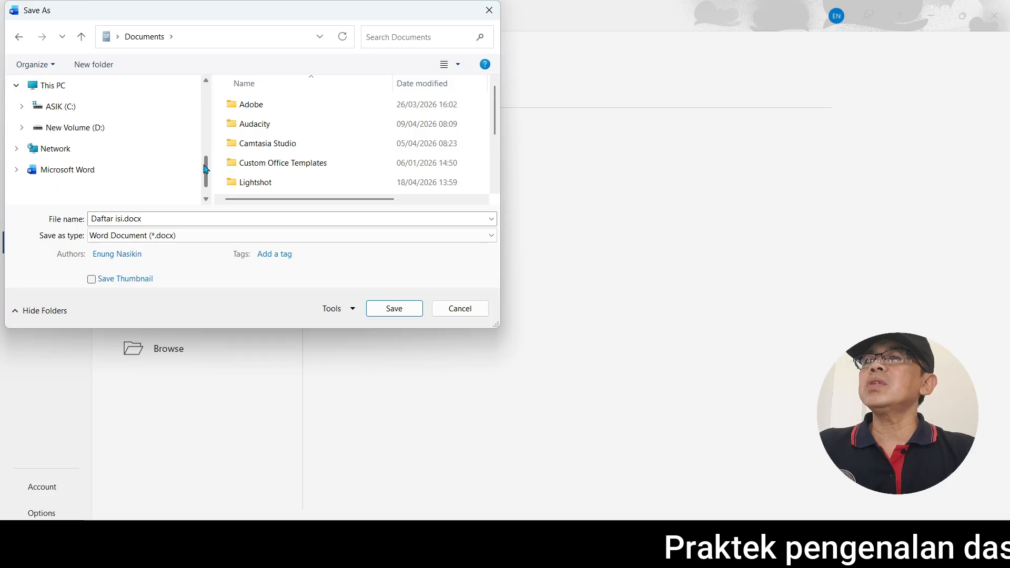
{"action": "left_click", "coordinate": [60, 129]}
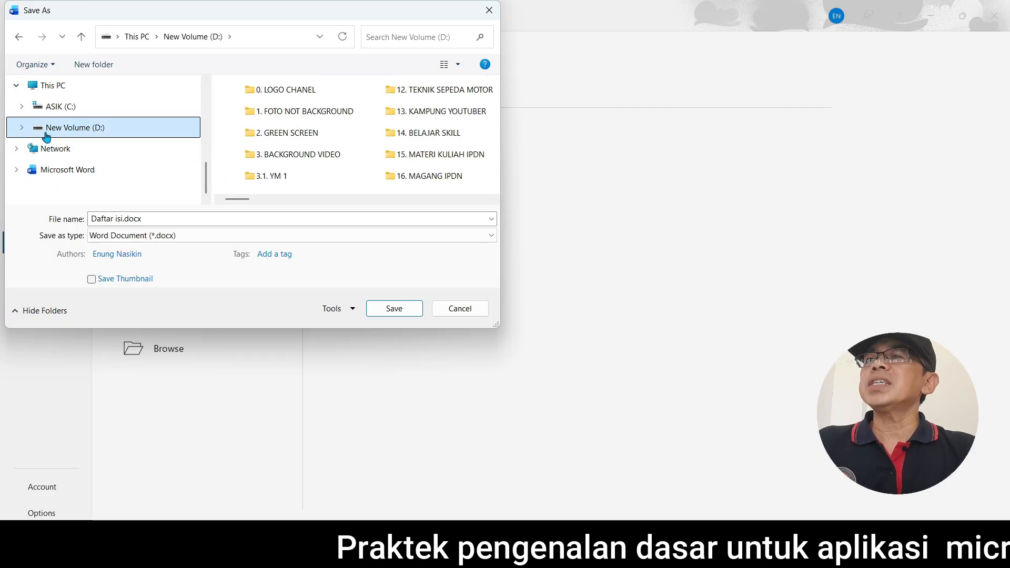
{"action": "left_click", "coordinate": [21, 130]}
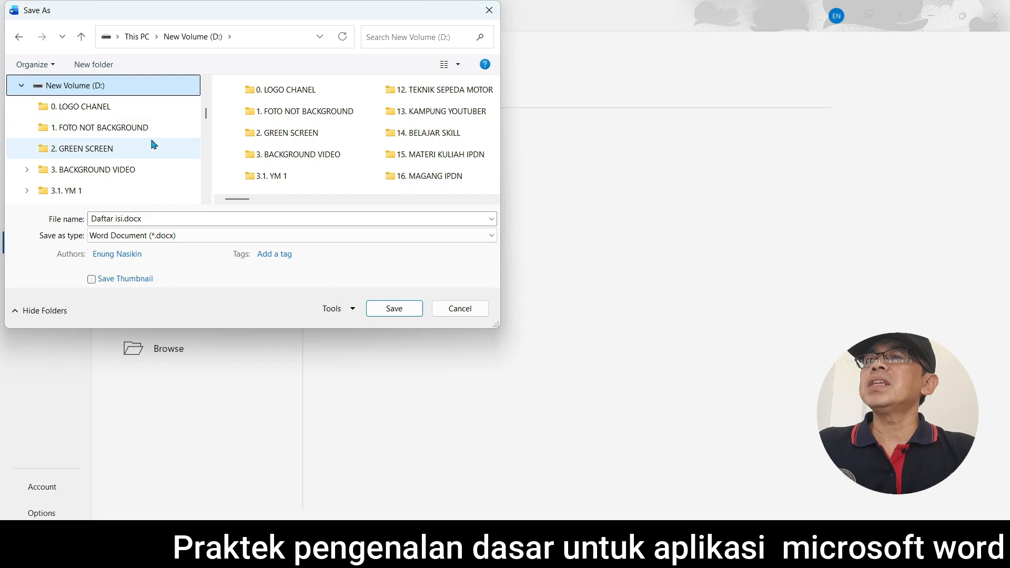
{"action": "scroll", "coordinate": [93, 170], "scroll_direction": "down", "scroll_amount": 5}
{"action": "scroll", "coordinate": [97, 169], "scroll_direction": "down", "scroll_amount": 1}
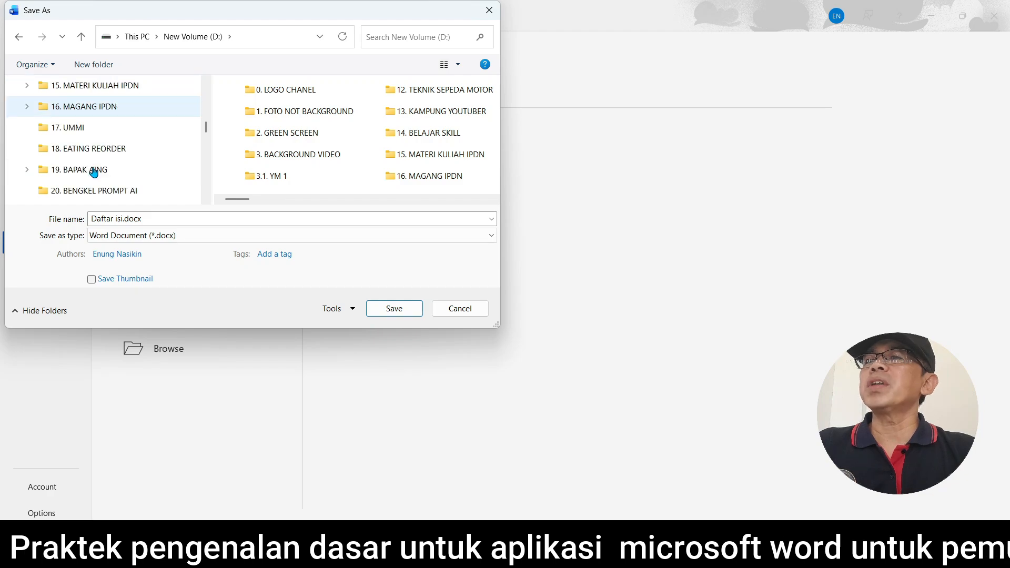
{"action": "scroll", "coordinate": [92, 169], "scroll_direction": "up", "scroll_amount": 7}
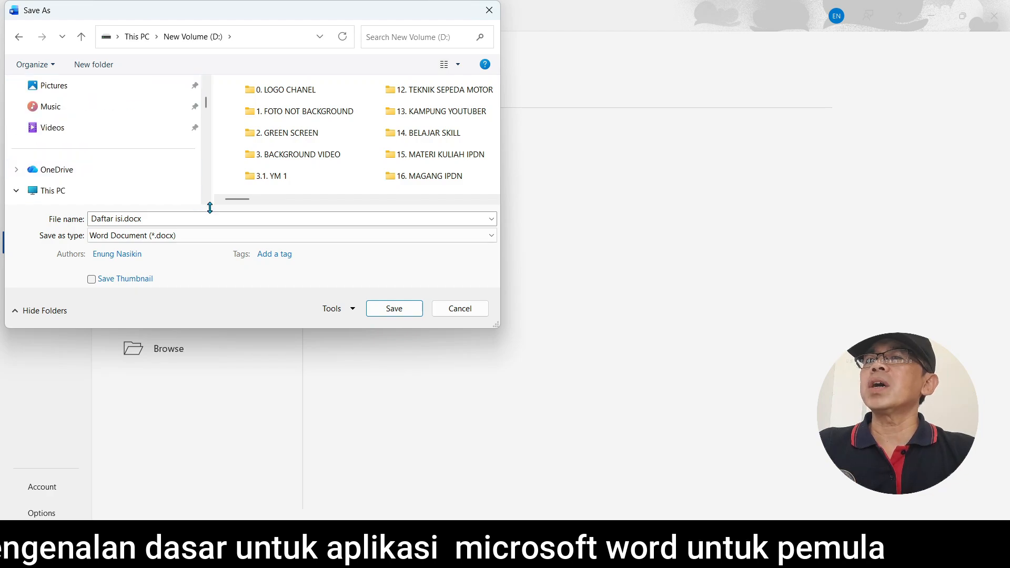
{"action": "scroll", "coordinate": [121, 142], "scroll_direction": "down", "scroll_amount": 4}
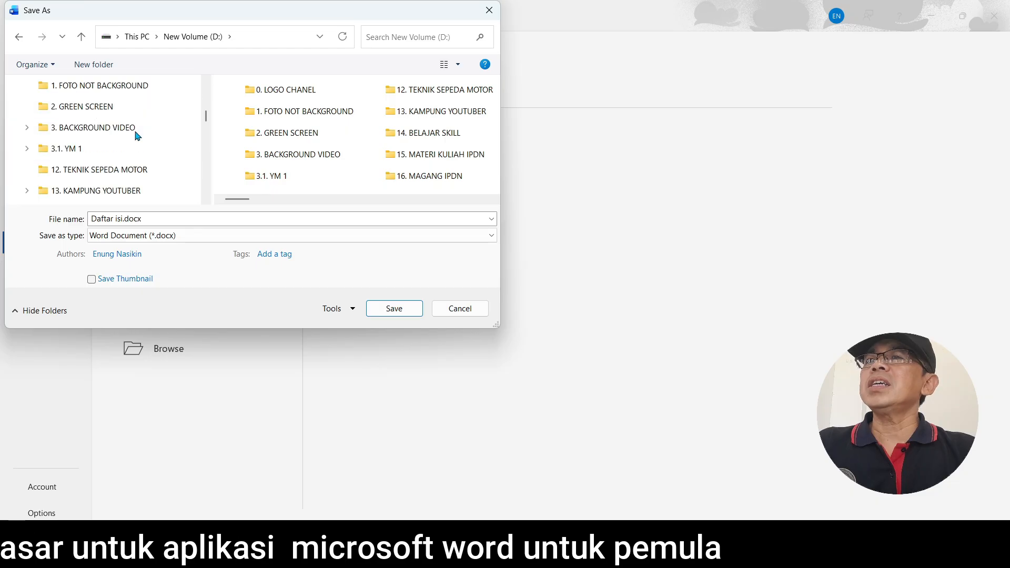
{"action": "left_click", "coordinate": [94, 151]}
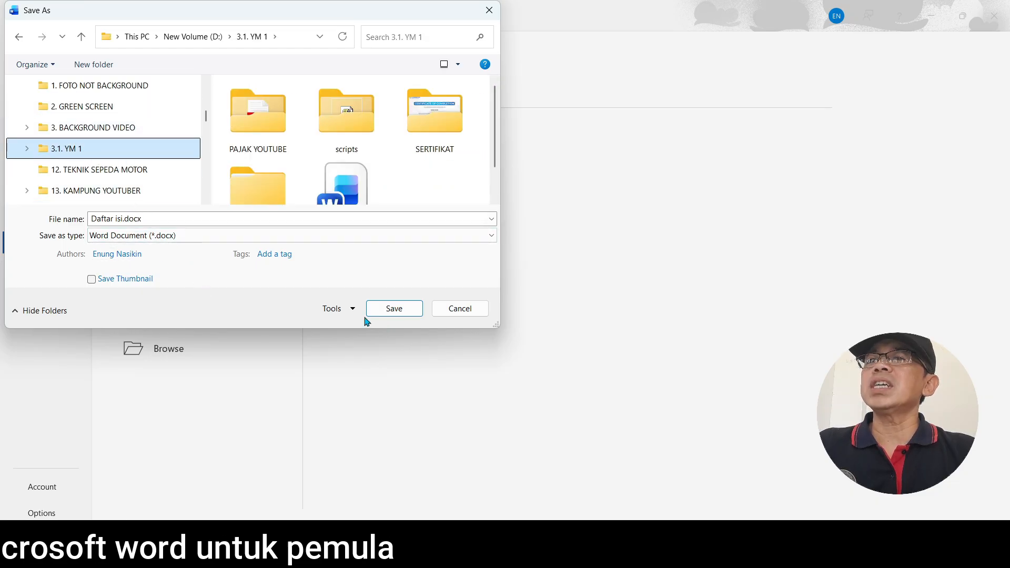
{"action": "left_click", "coordinate": [474, 312]}
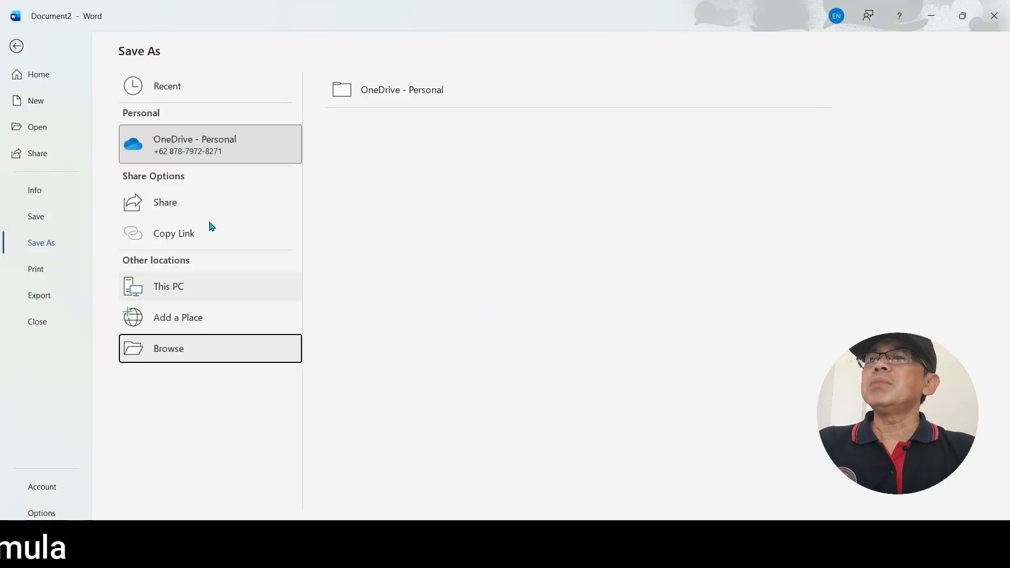
{"action": "left_click", "coordinate": [16, 47]}
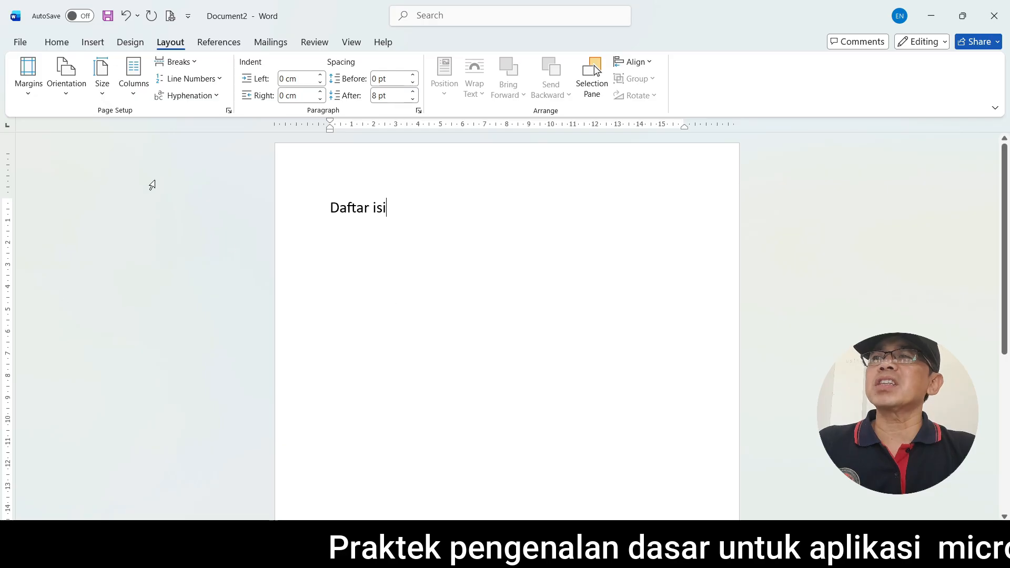
Review Word's document saving options, browse folders for the default local file location, and close the options with the Documents folder kept
{"action": "left_click", "coordinate": [19, 43]}
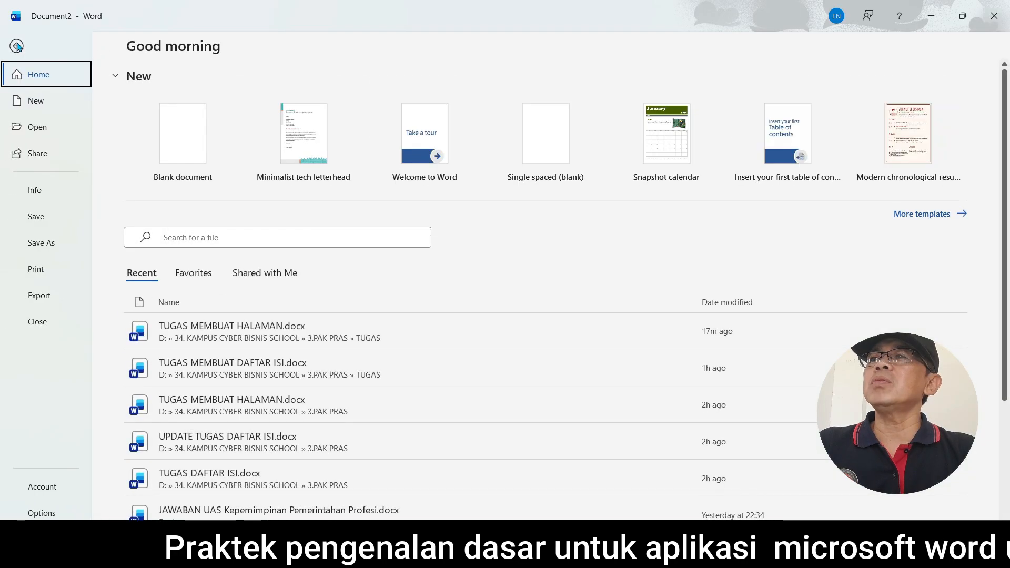
{"action": "left_click", "coordinate": [38, 513]}
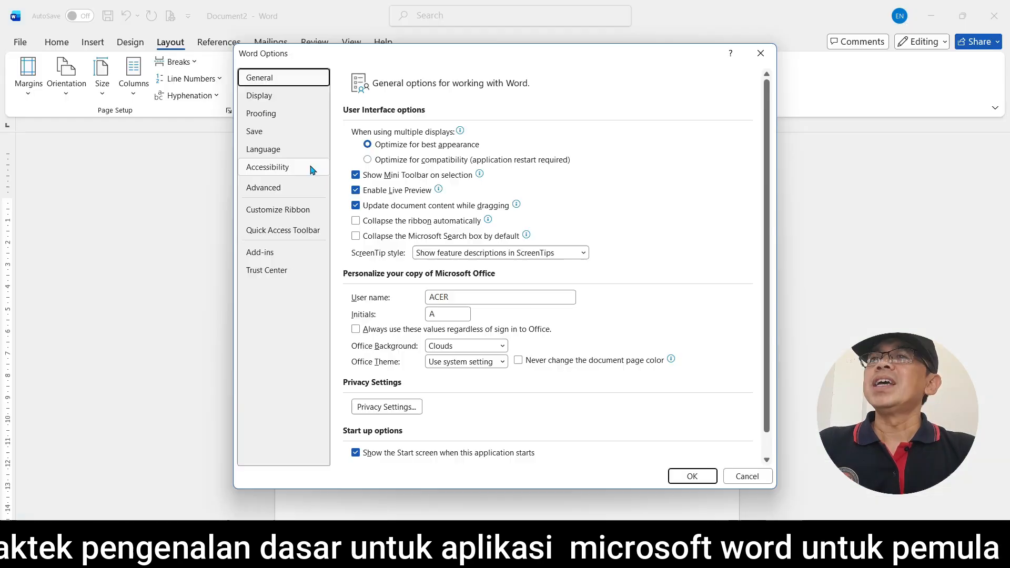
{"action": "left_click", "coordinate": [258, 132]}
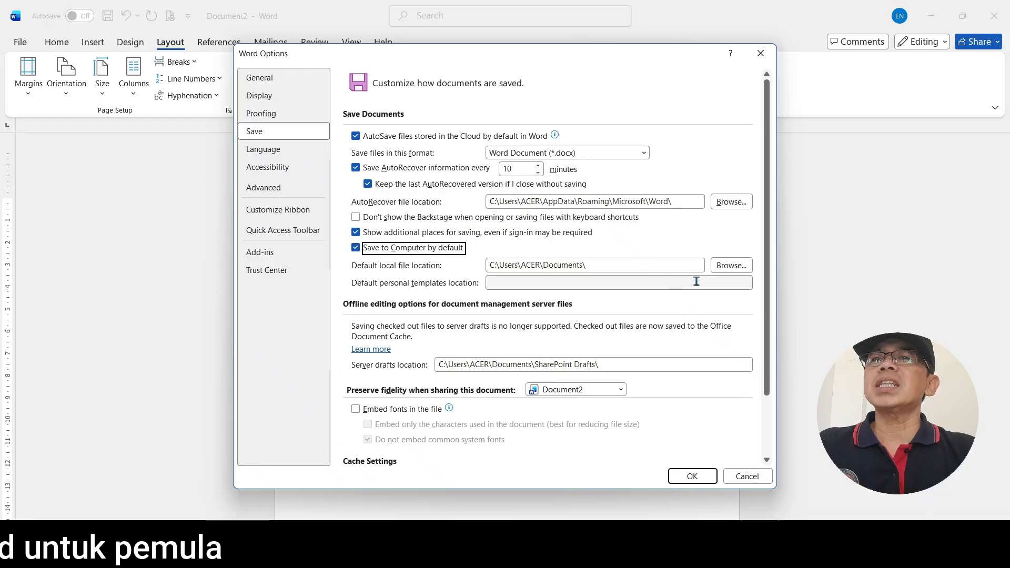
{"action": "left_click", "coordinate": [738, 269]}
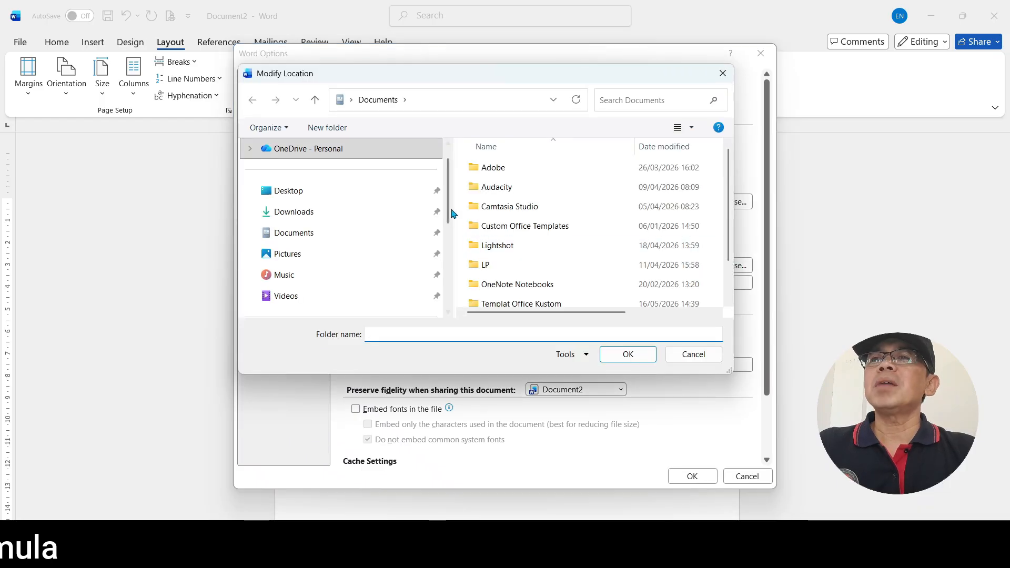
{"action": "left_click_drag", "start_coordinate": [449, 211], "coordinate": [451, 240]}
{"action": "scroll", "coordinate": [331, 255], "scroll_direction": "up", "scroll_amount": 5}
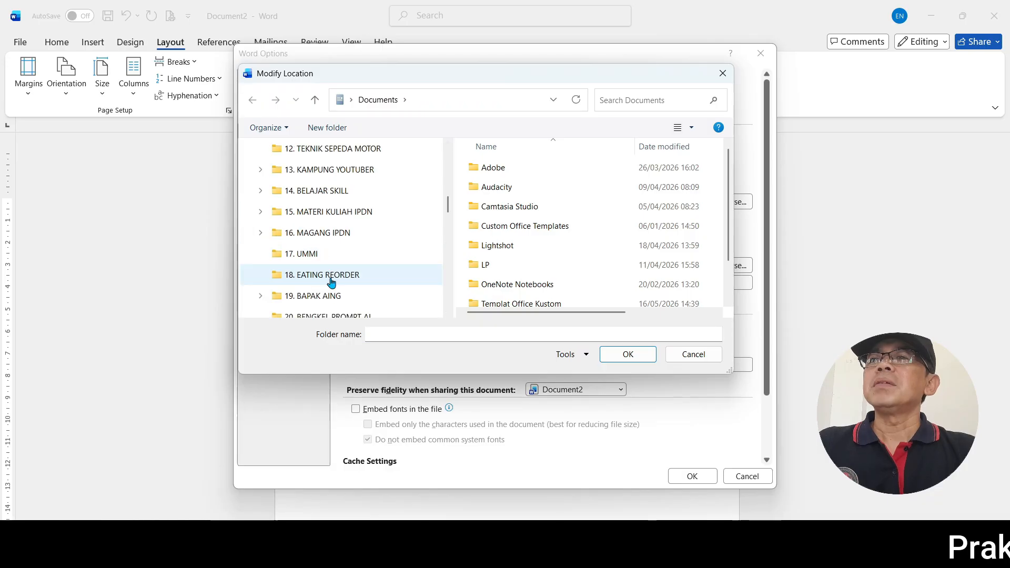
{"action": "scroll", "coordinate": [340, 281], "scroll_direction": "down", "scroll_amount": 1}
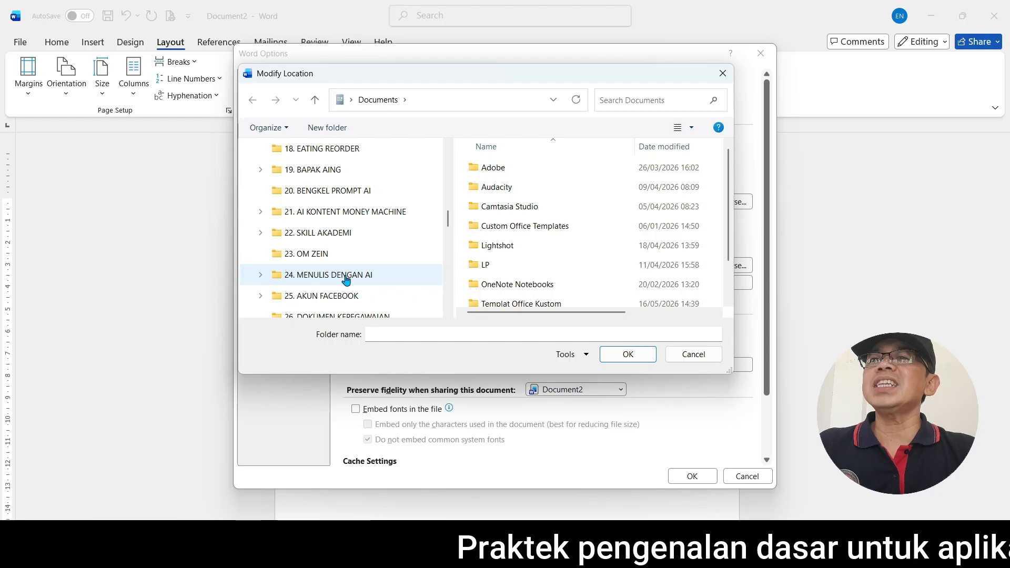
{"action": "left_click", "coordinate": [614, 355]}
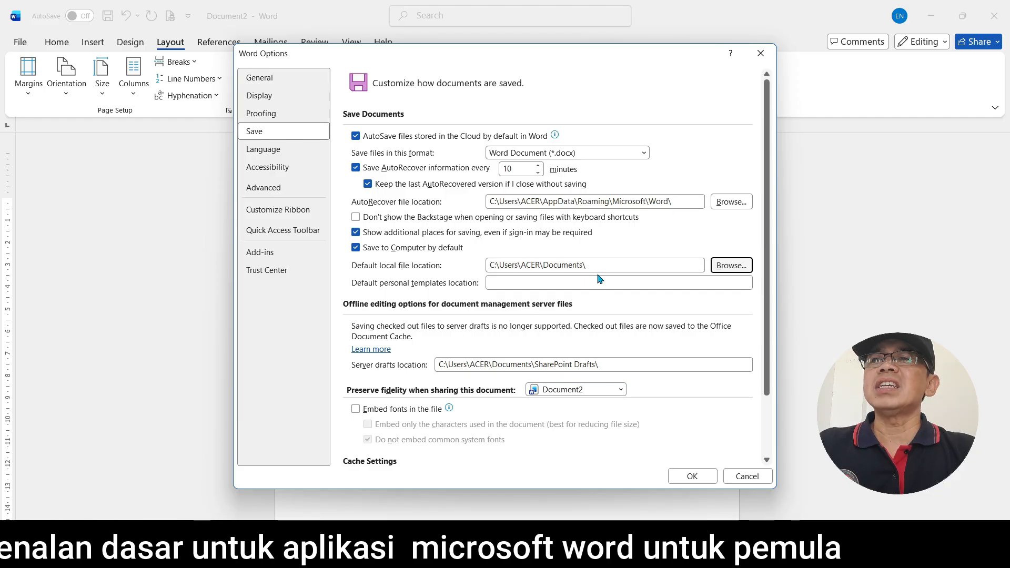
{"action": "left_click", "coordinate": [690, 477]}
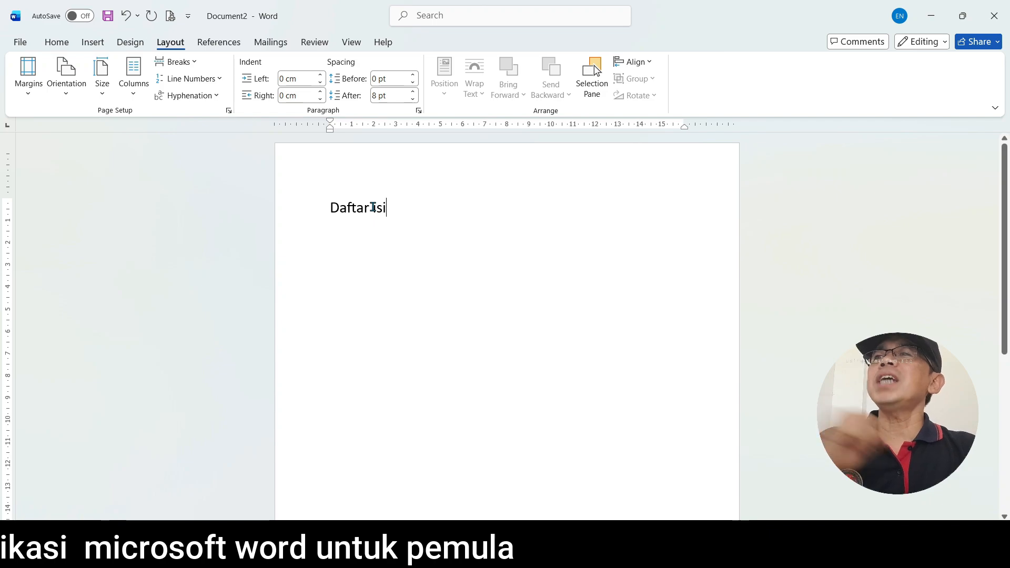
Look through the command groups for inserting, design, layout, references, mailings, review, view and help
{"action": "left_click", "coordinate": [53, 42]}
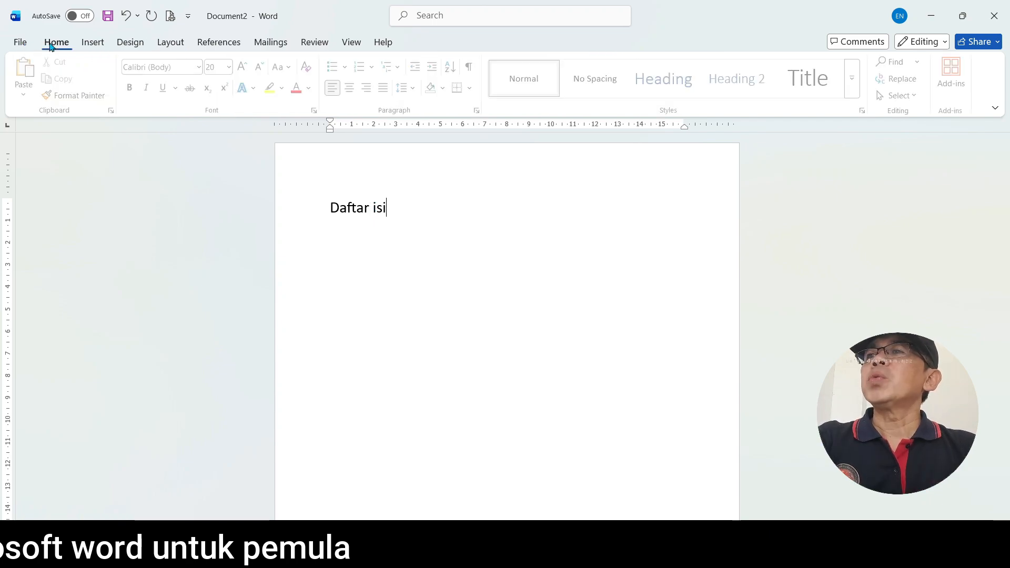
{"action": "left_click", "coordinate": [92, 42]}
{"action": "left_click", "coordinate": [131, 44]}
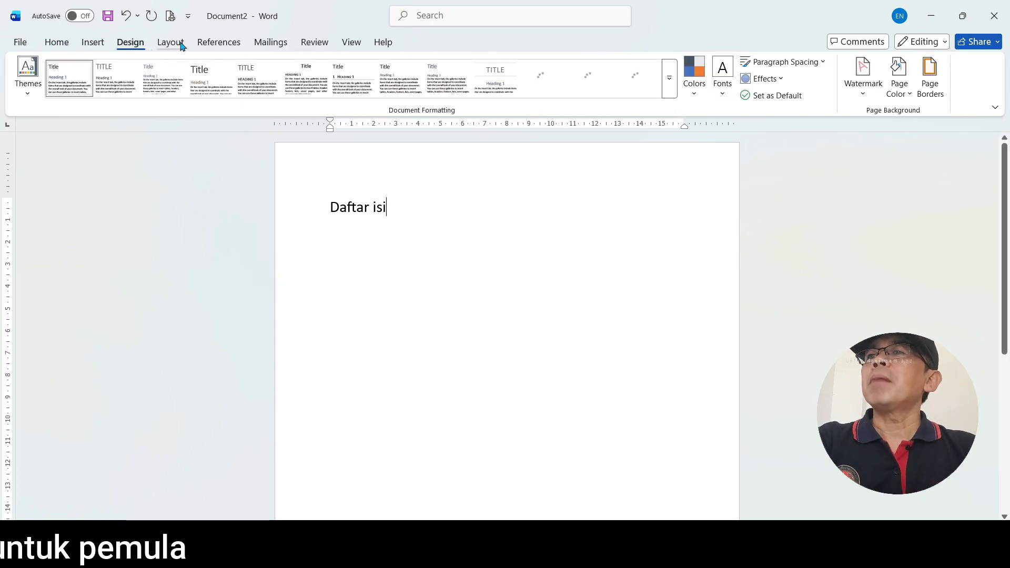
{"action": "left_click", "coordinate": [171, 42]}
{"action": "left_click", "coordinate": [237, 45]}
{"action": "left_click", "coordinate": [271, 43]}
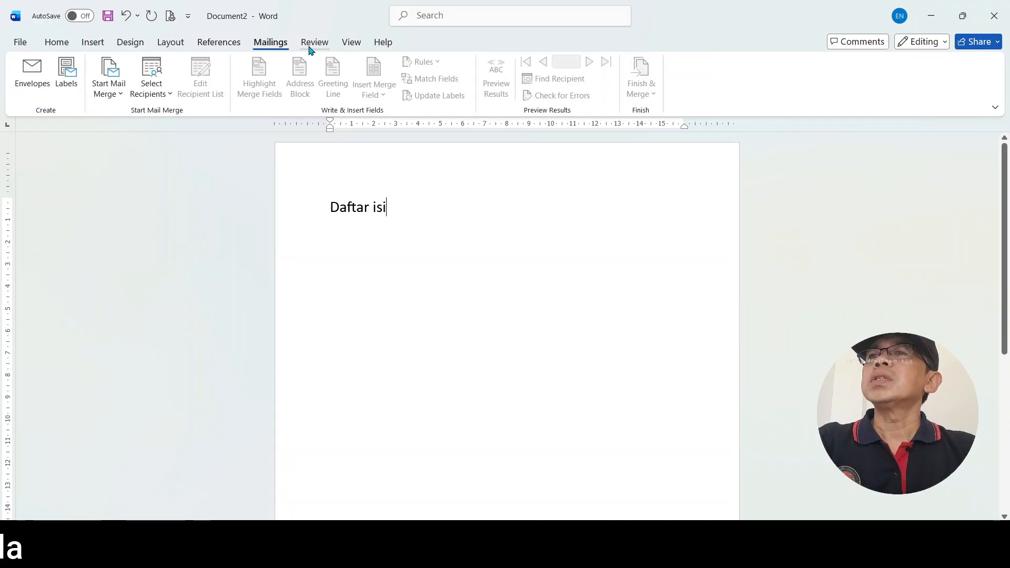
{"action": "left_click", "coordinate": [317, 49]}
{"action": "left_click", "coordinate": [352, 45]}
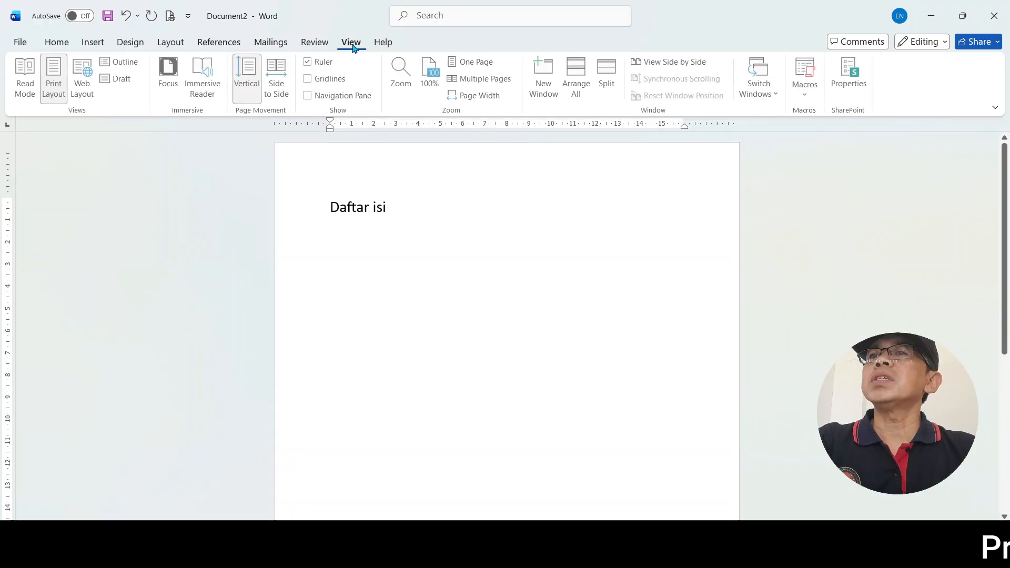
{"action": "left_click", "coordinate": [384, 47]}
Copy the Daftar isi line and paste it on a new line directly below the original
{"action": "left_click", "coordinate": [61, 49]}
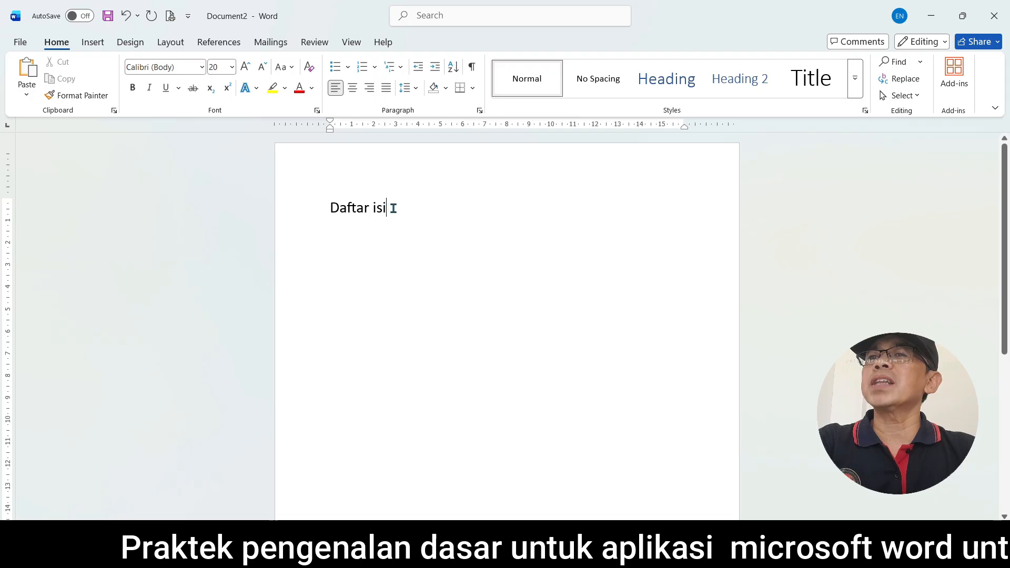
{"action": "left_click_drag", "start_coordinate": [392, 207], "coordinate": [322, 205]}
{"action": "right_click", "coordinate": [334, 207]}
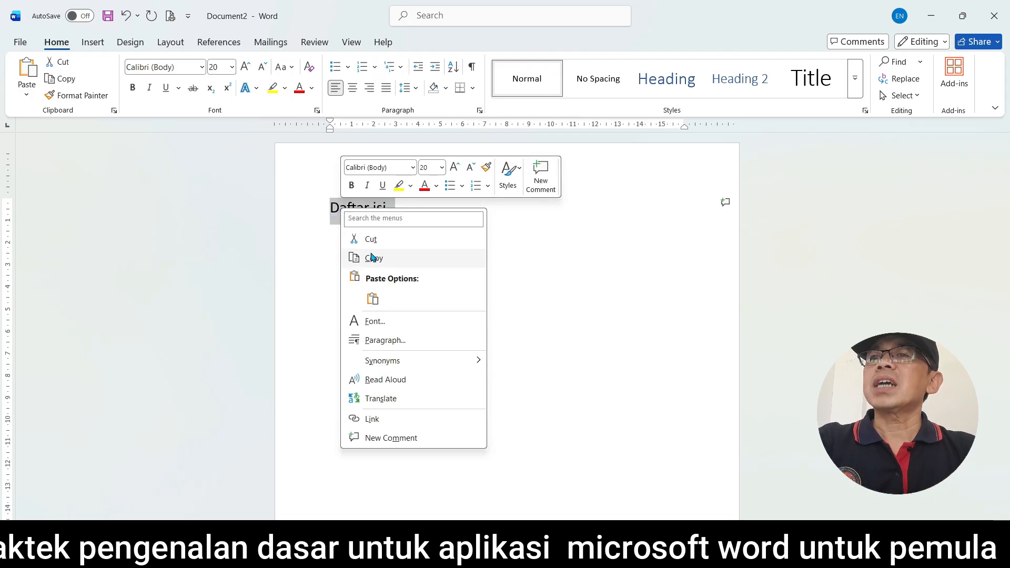
{"action": "left_click", "coordinate": [377, 260]}
{"action": "left_click", "coordinate": [396, 206]}
{"action": "key", "text": "Return"}
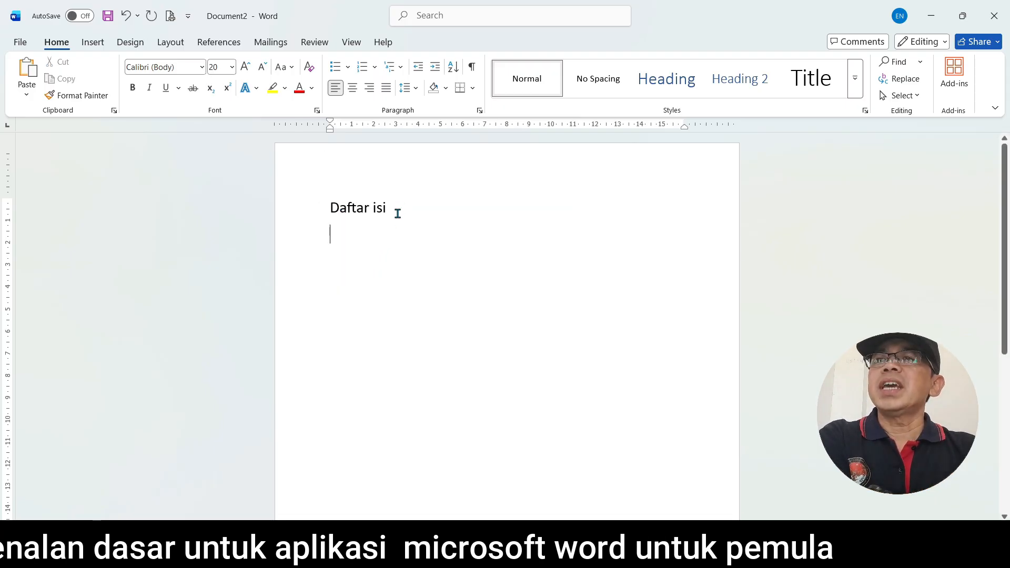
{"action": "left_click", "coordinate": [27, 73]}
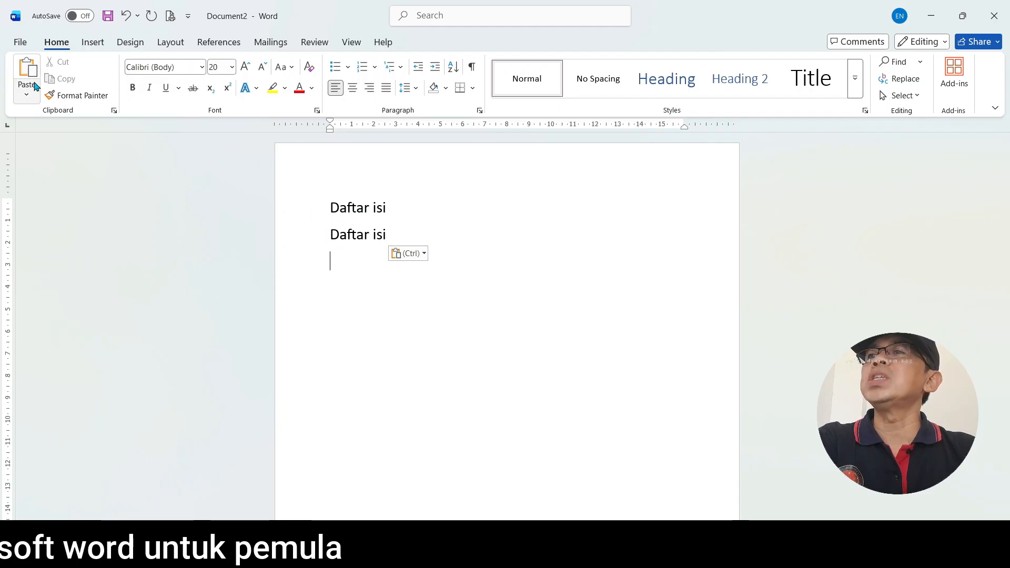
Insert a table with four columns and one row below the second Daftar isi line
{"action": "left_click", "coordinate": [93, 43]}
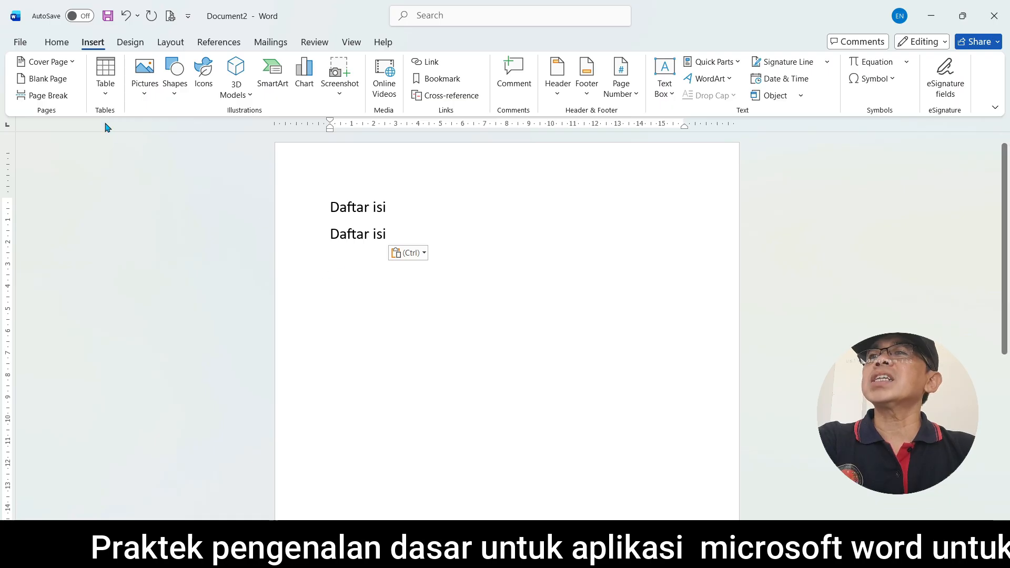
{"action": "left_click", "coordinate": [105, 90]}
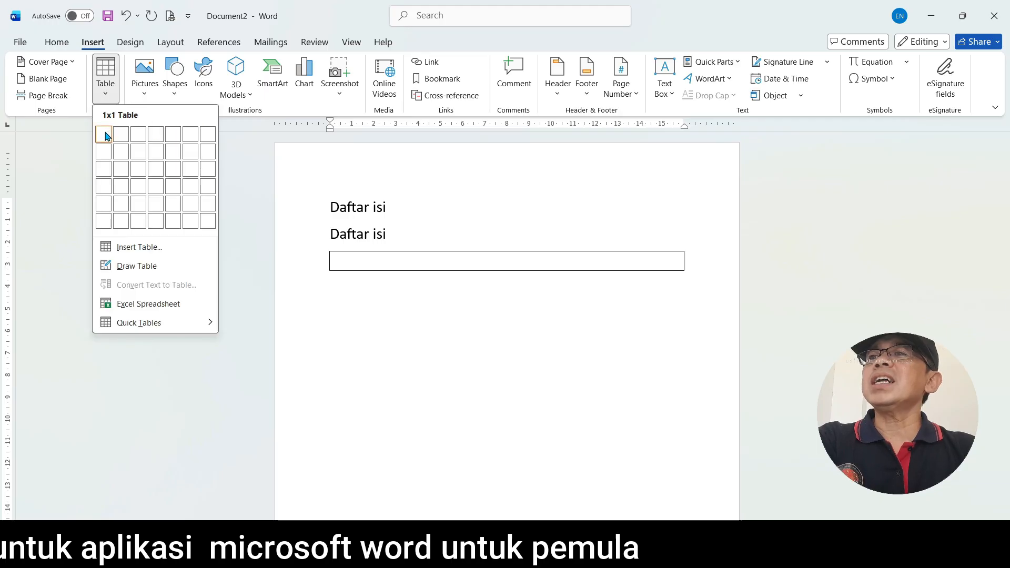
{"action": "left_click", "coordinate": [154, 138]}
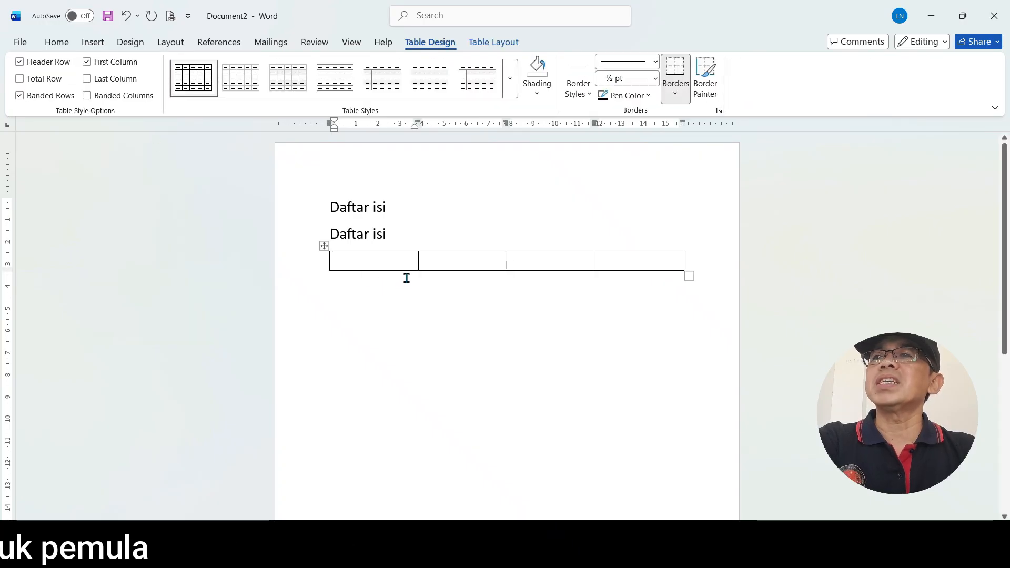
Look over the document formatting designs and select the two Daftar isi lines
{"action": "left_click", "coordinate": [56, 43]}
{"action": "left_click", "coordinate": [91, 44]}
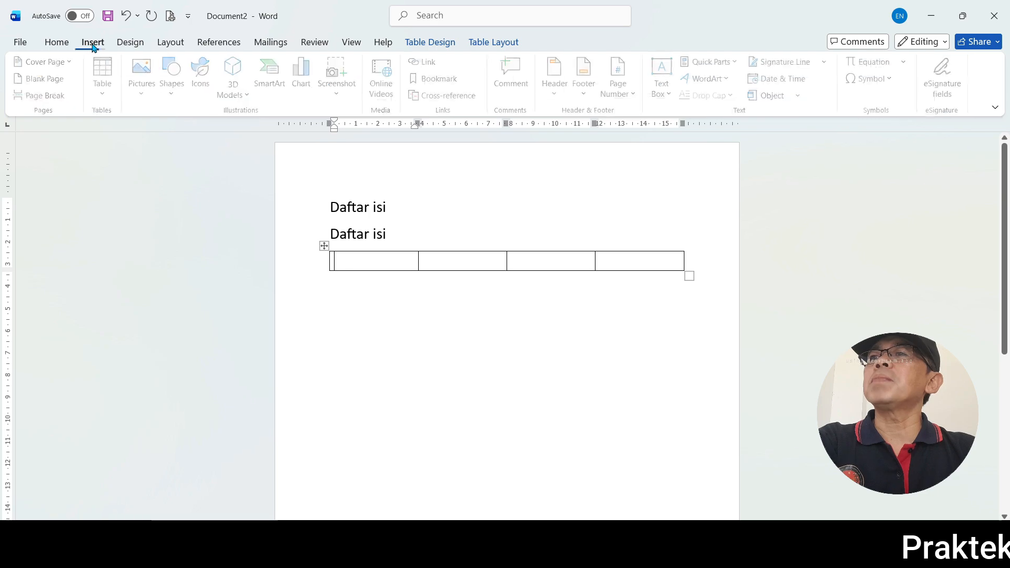
{"action": "left_click", "coordinate": [137, 47]}
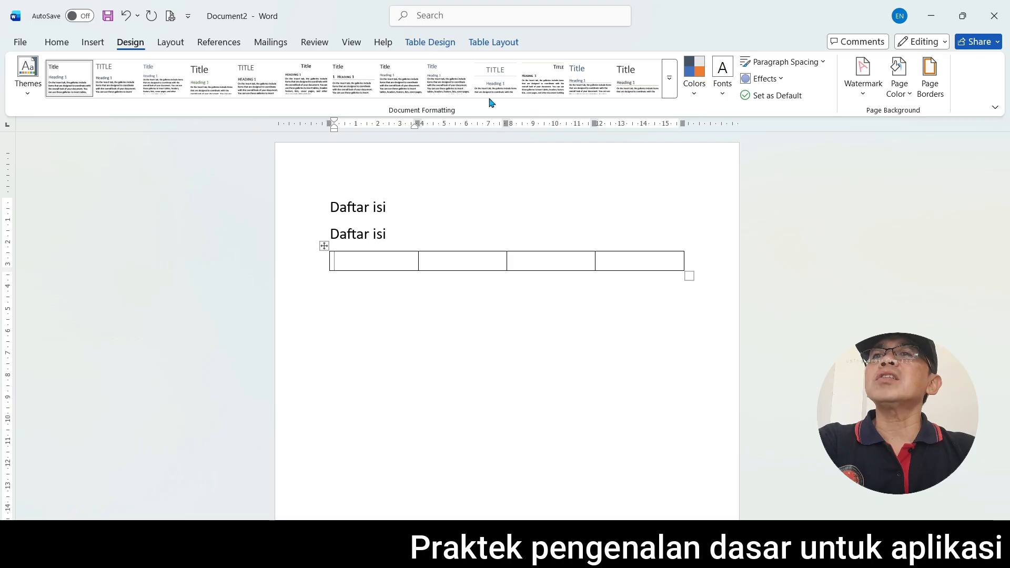
{"action": "left_click_drag", "start_coordinate": [330, 206], "coordinate": [388, 233]}
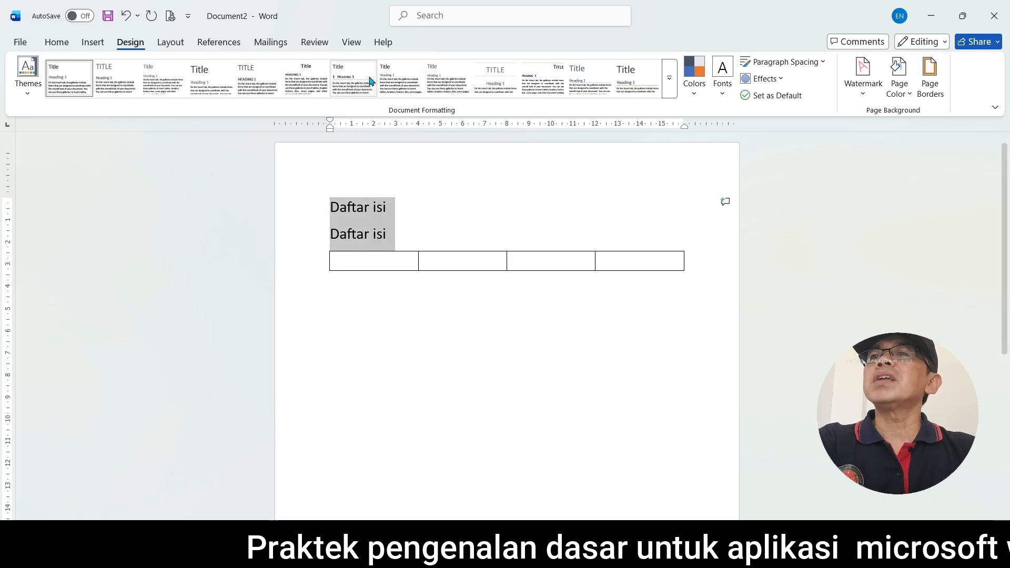
Review the page setup's layout settings and the paragraph indents and spacing of the selected Daftar isi lines without changing them
{"action": "left_click", "coordinate": [172, 43]}
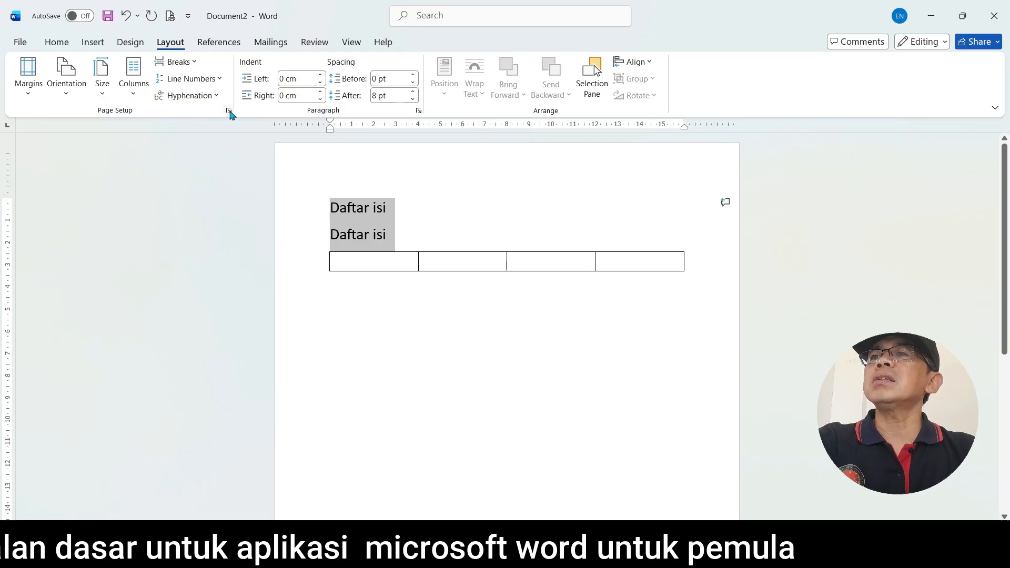
{"action": "left_click", "coordinate": [229, 111]}
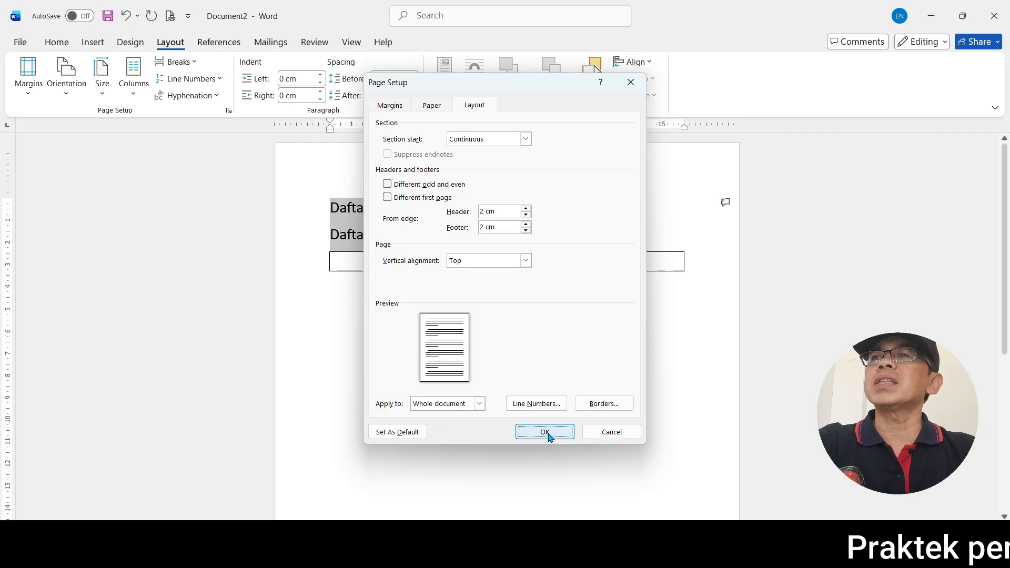
{"action": "left_click", "coordinate": [545, 432]}
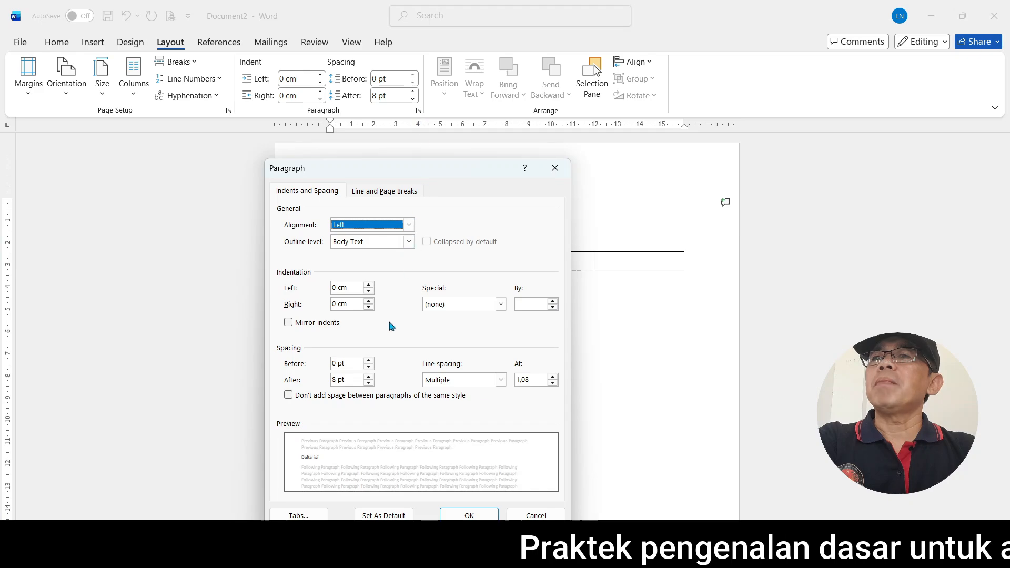
{"action": "left_click", "coordinate": [537, 515]}
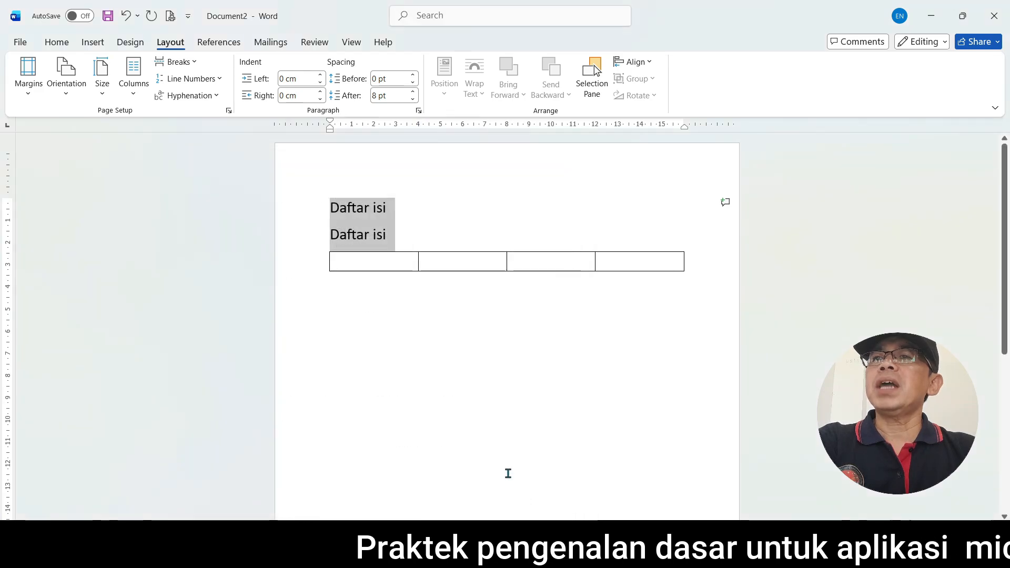
Delete the four-column table below the two Daftar isi lines
{"action": "left_click", "coordinate": [322, 247]}
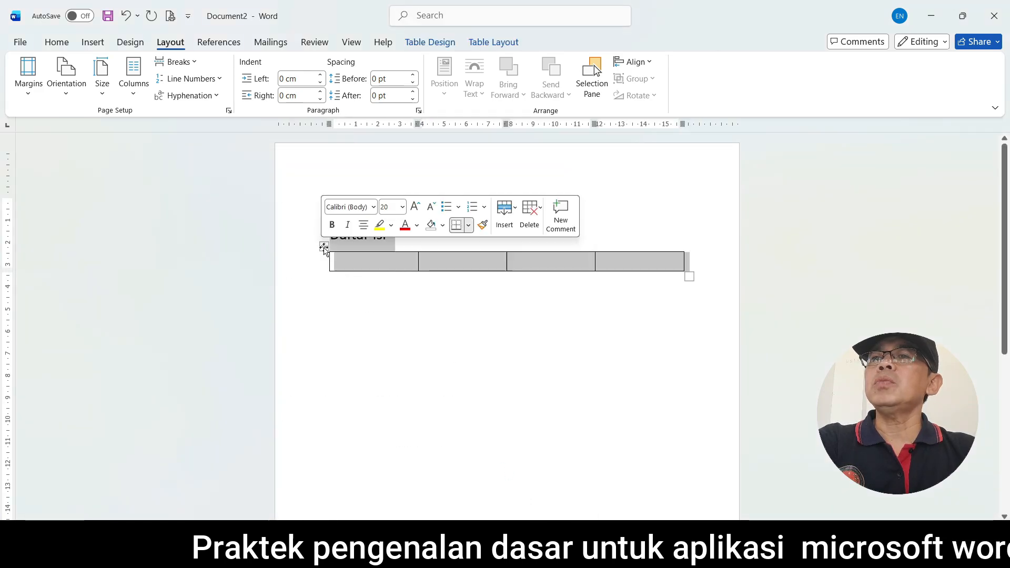
{"action": "left_click", "coordinate": [377, 345]}
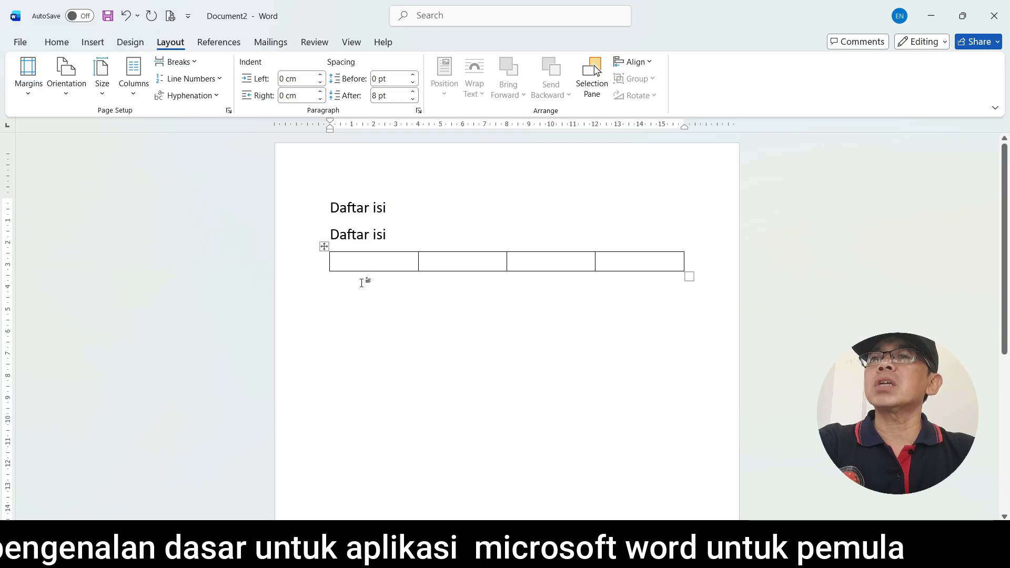
{"action": "left_click", "coordinate": [325, 247]}
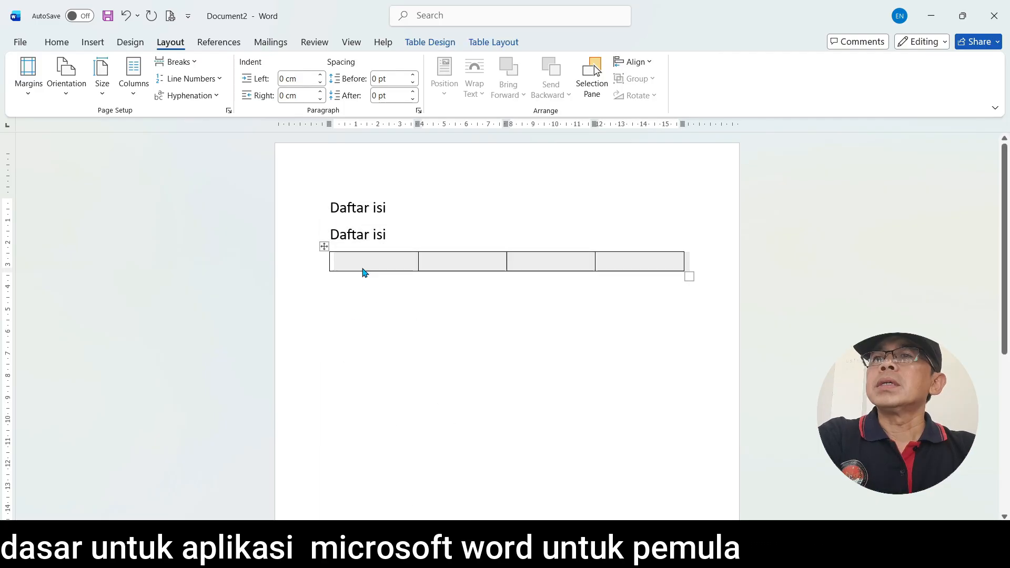
{"action": "key", "text": "BackSpace"}
Replace the text of the second Daftar isi line with "Kata Pengantar"
{"action": "left_click_drag", "start_coordinate": [327, 207], "coordinate": [337, 240]}
{"action": "left_click", "coordinate": [400, 246]}
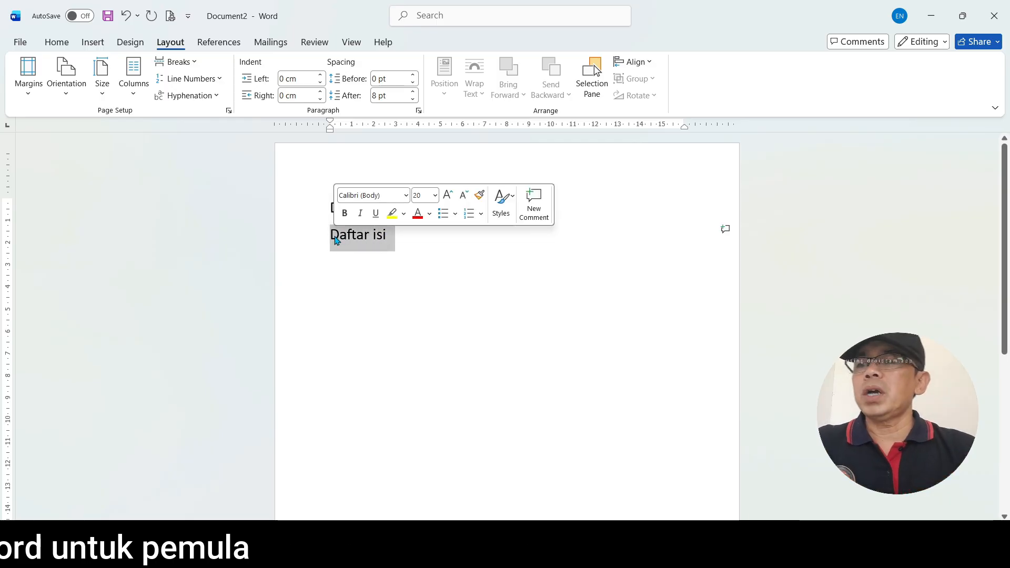
{"action": "type", "text": "Kata Pengantar"}
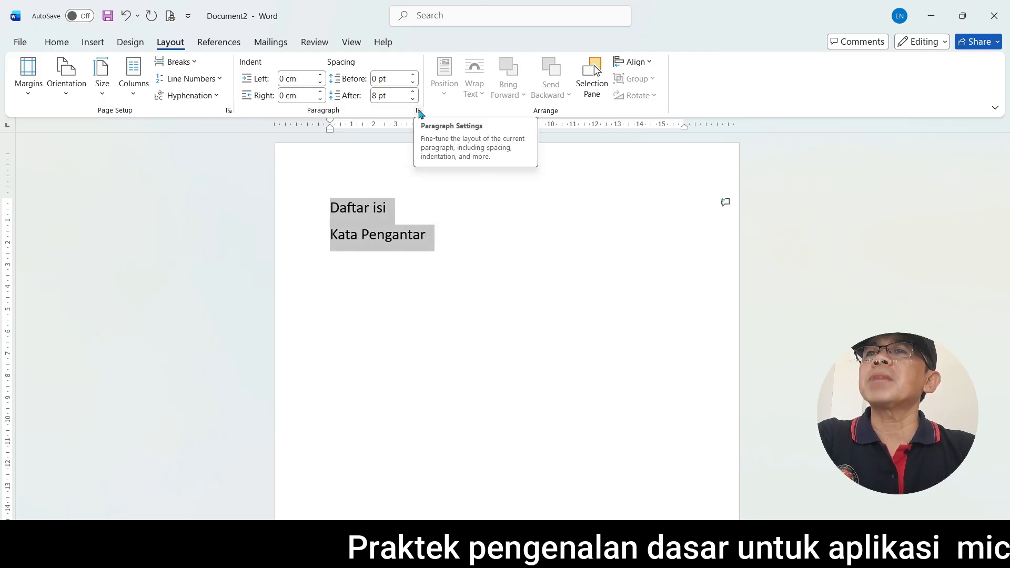
Set the Daftar isi and Kata Pengantar paragraphs to 0 pt spacing after and double line spacing
{"action": "left_click", "coordinate": [419, 111]}
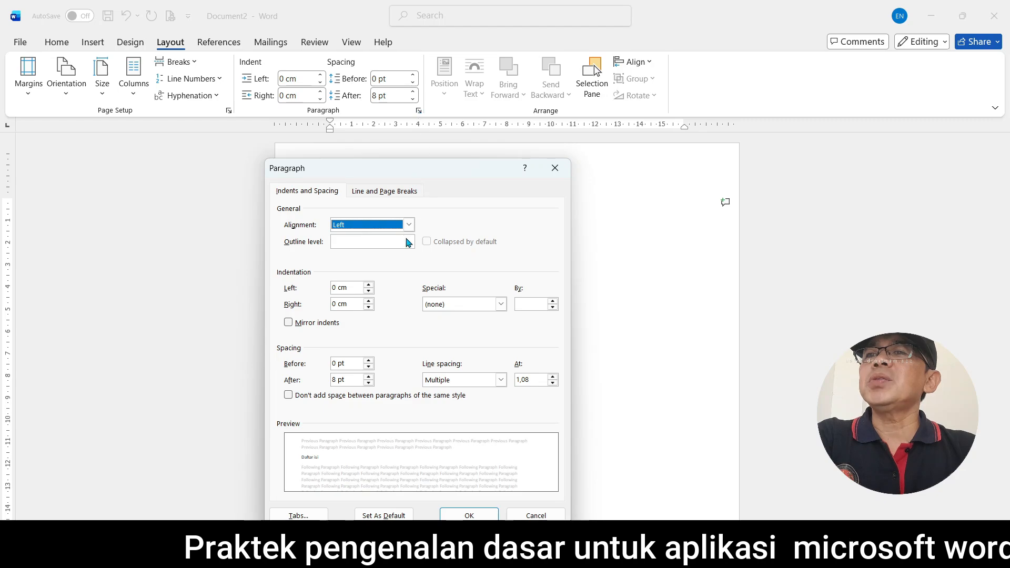
{"action": "left_click", "coordinate": [377, 192]}
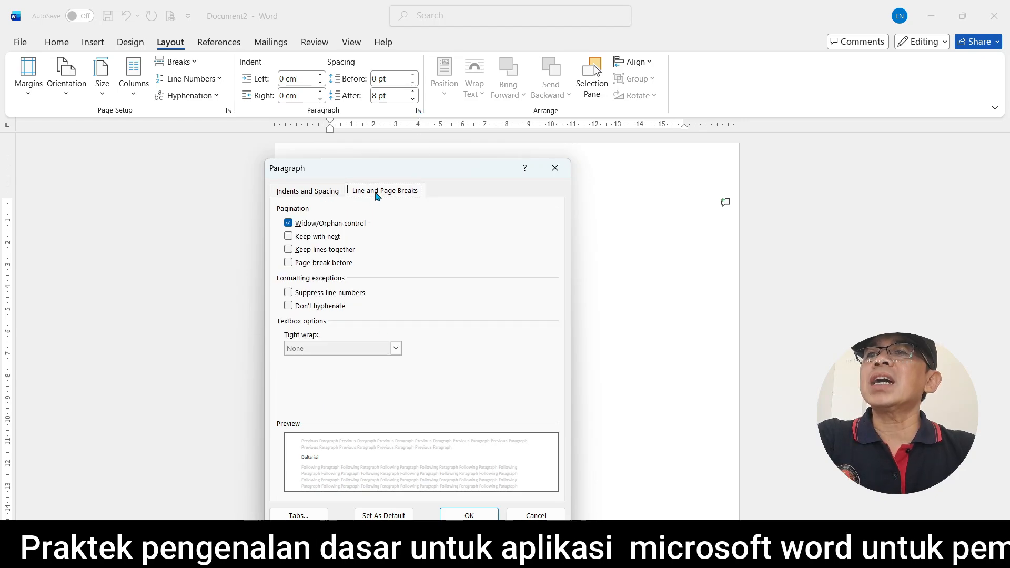
{"action": "left_click", "coordinate": [327, 191]}
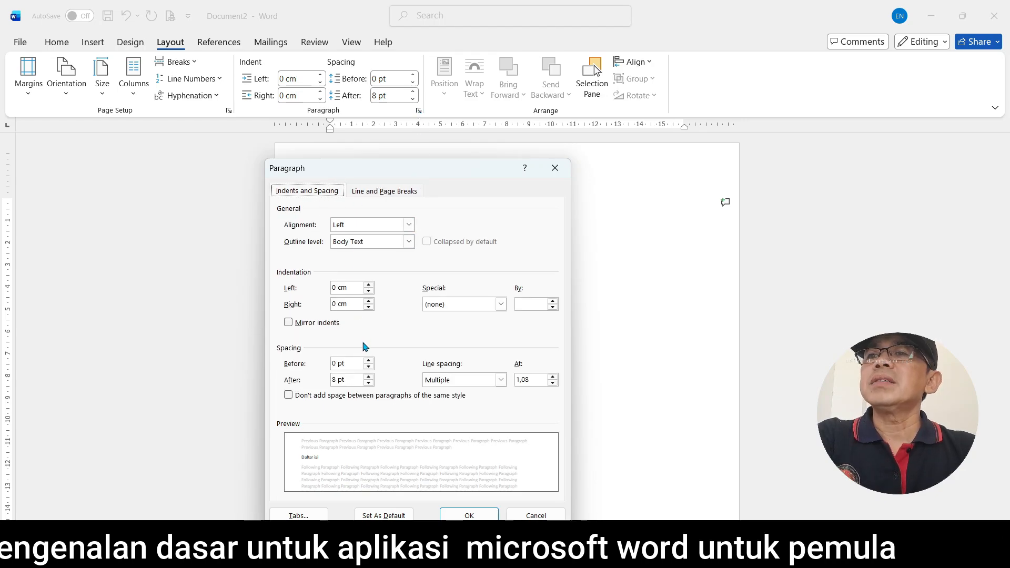
{"action": "left_click", "coordinate": [369, 384]}
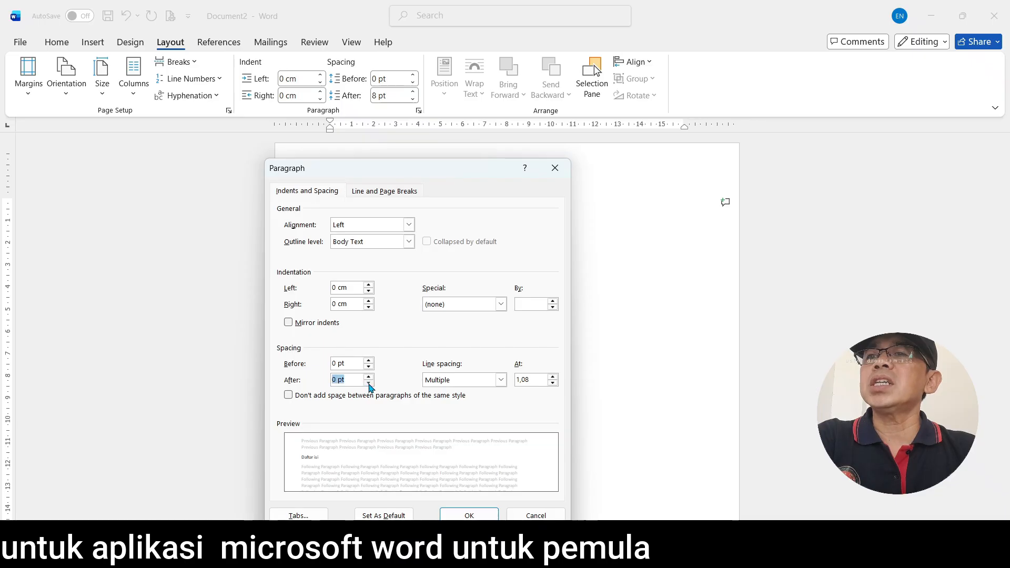
{"action": "left_click", "coordinate": [502, 381]}
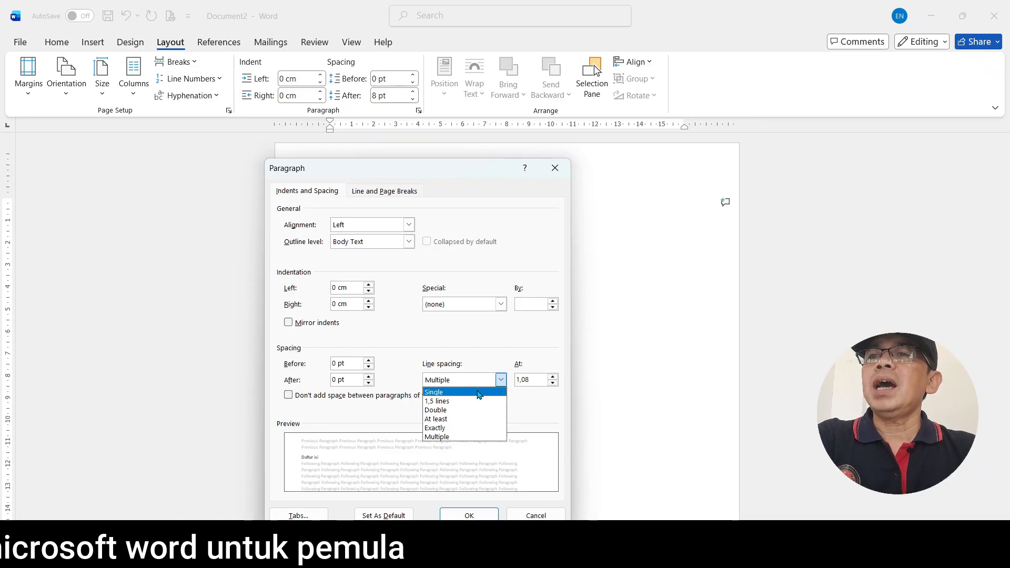
{"action": "left_click", "coordinate": [446, 410]}
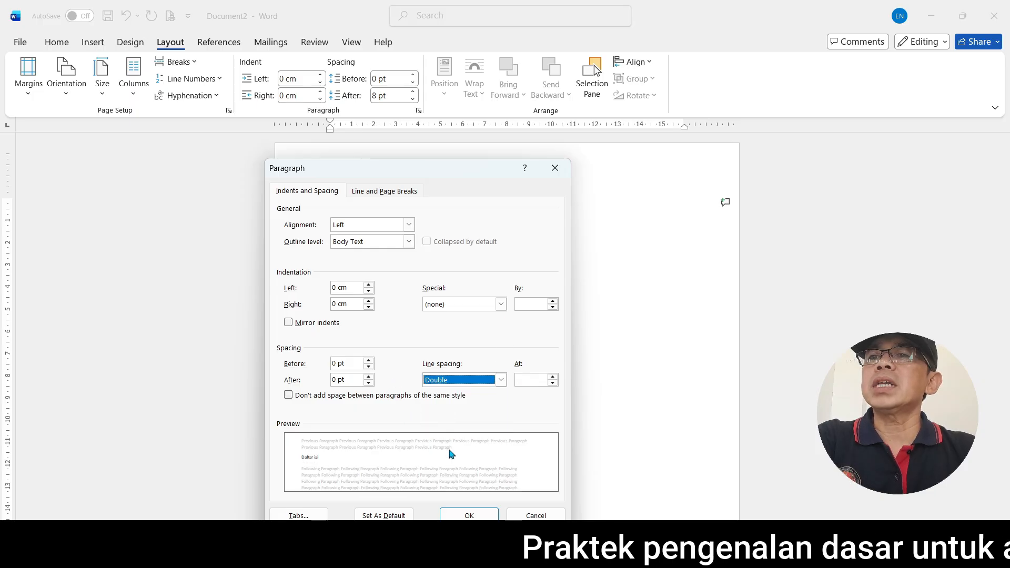
{"action": "left_click", "coordinate": [466, 514]}
Set the line spacing of the Daftar isi and Kata Pengantar lines to 1,5 lines
{"action": "left_click", "coordinate": [332, 228]}
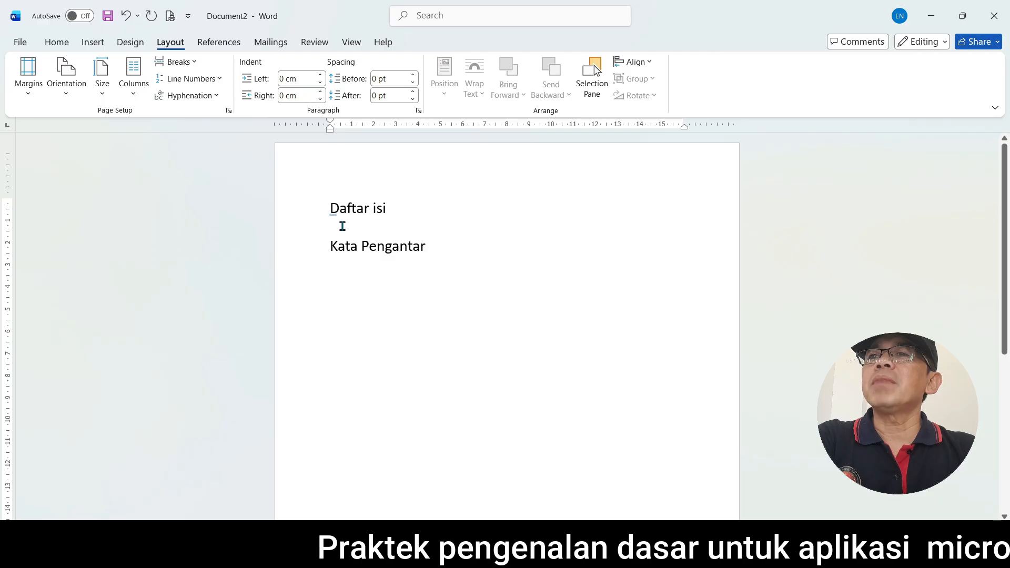
{"action": "left_click_drag", "start_coordinate": [341, 223], "coordinate": [438, 239]}
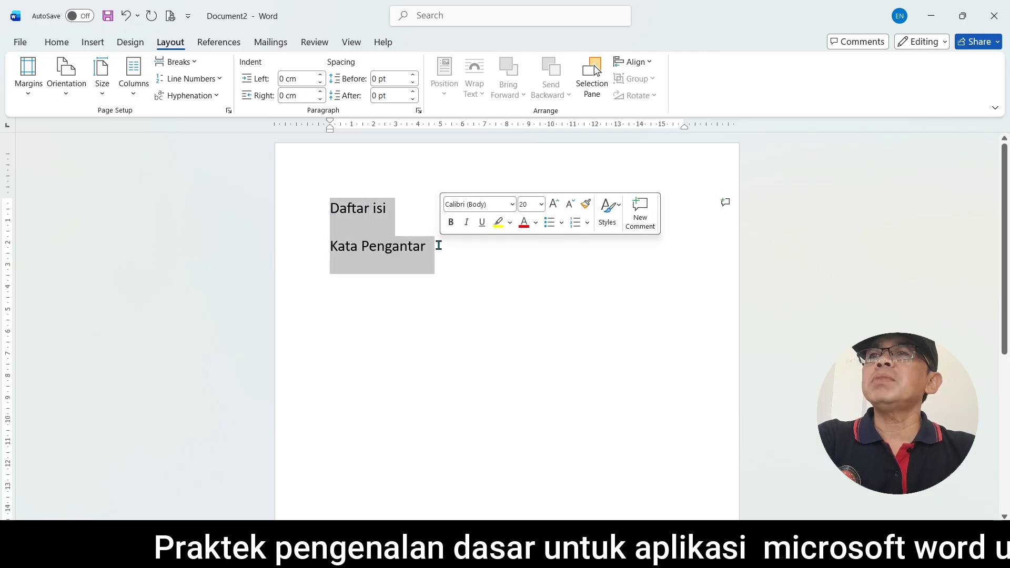
{"action": "left_click", "coordinate": [419, 110]}
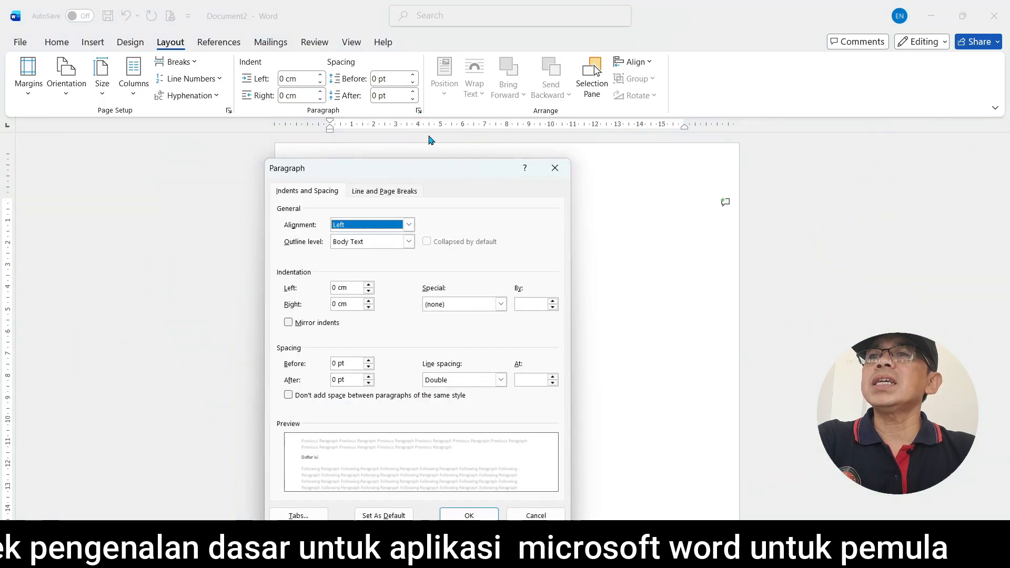
{"action": "left_click", "coordinate": [501, 380]}
{"action": "left_click", "coordinate": [468, 402]}
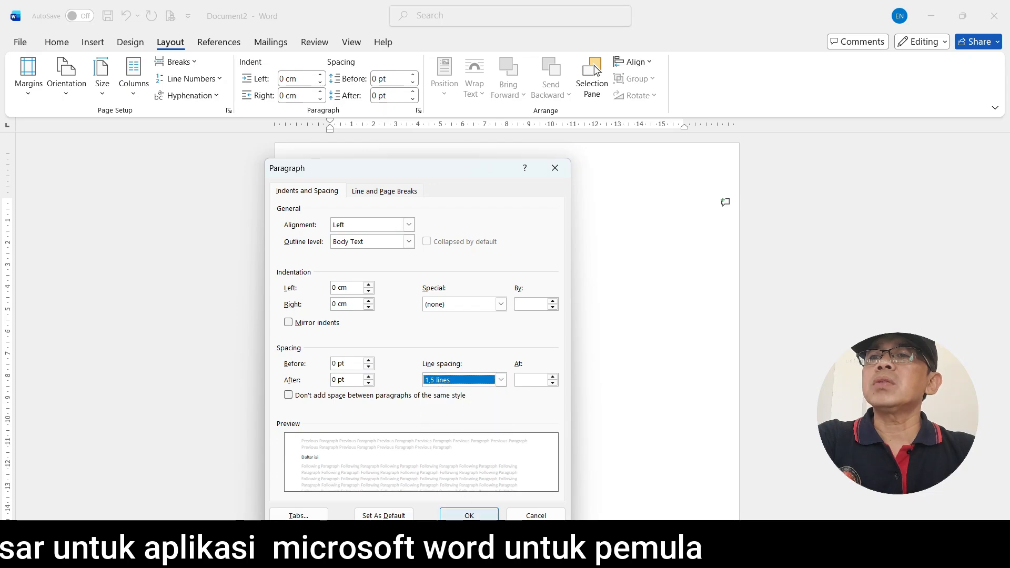
{"action": "left_click", "coordinate": [470, 514]}
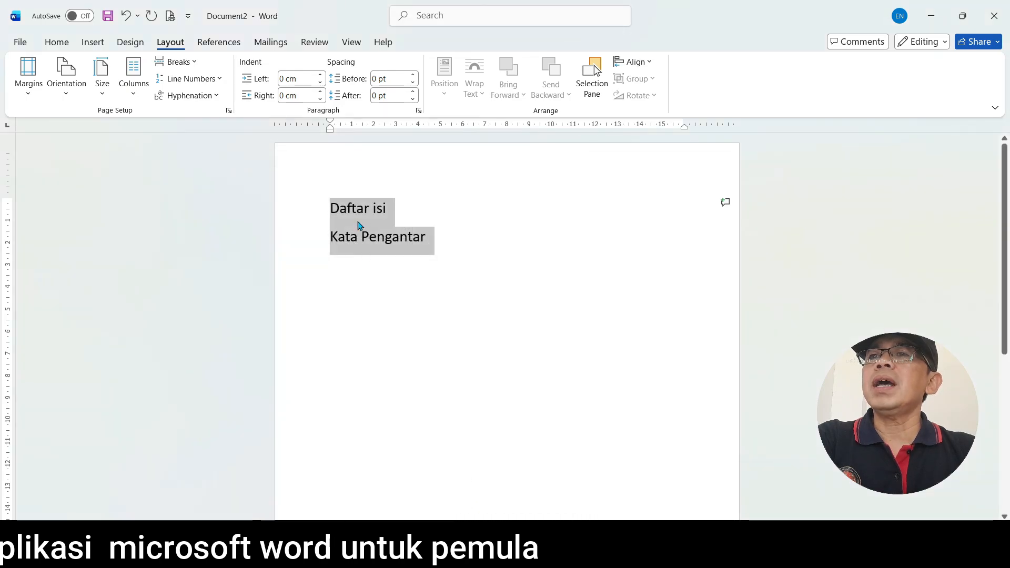
Set the line spacing of the Daftar isi and Kata Pengantar lines to single
{"action": "left_click", "coordinate": [419, 111]}
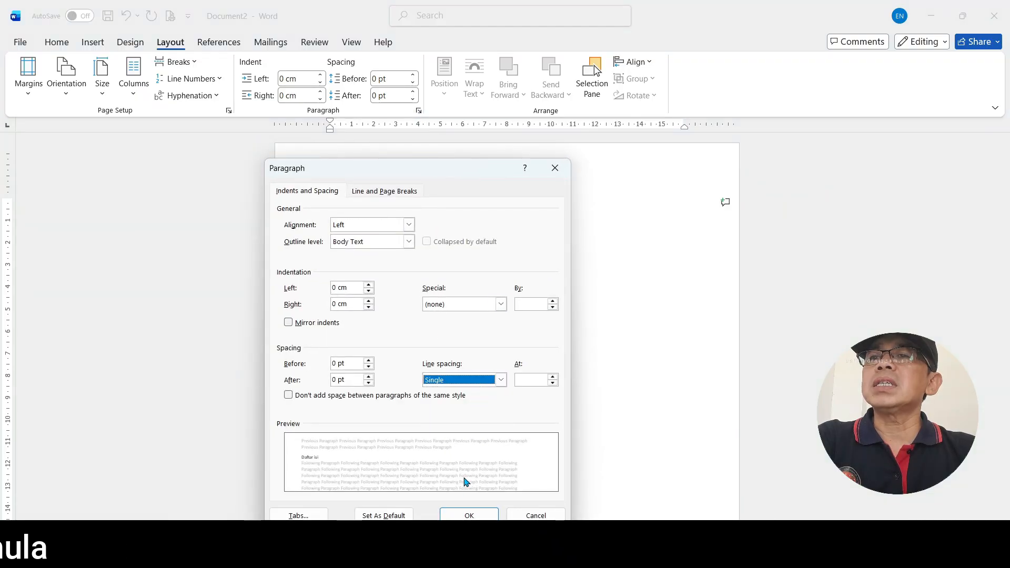
{"action": "left_click", "coordinate": [470, 516]}
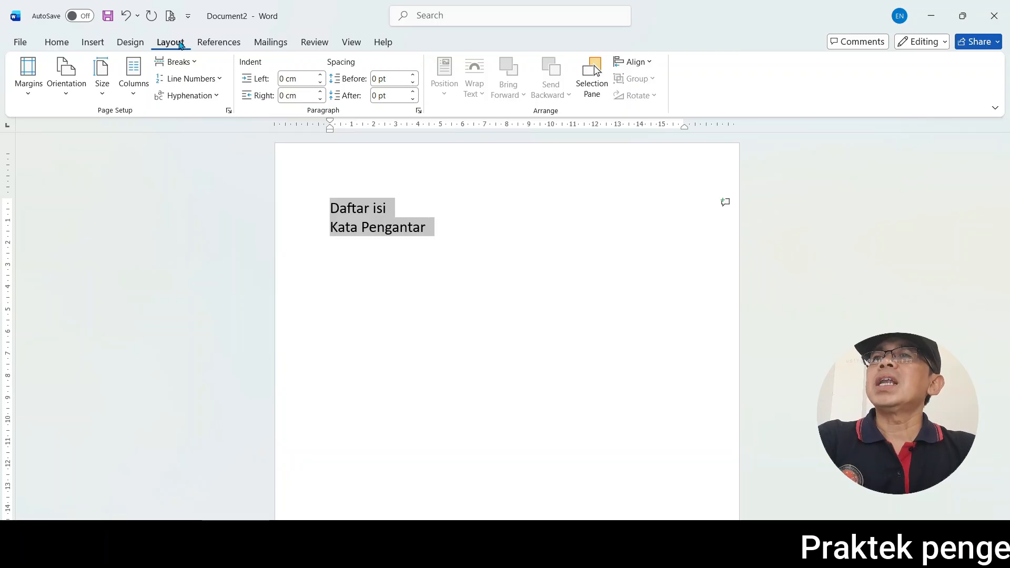
{"action": "left_click", "coordinate": [439, 227]}
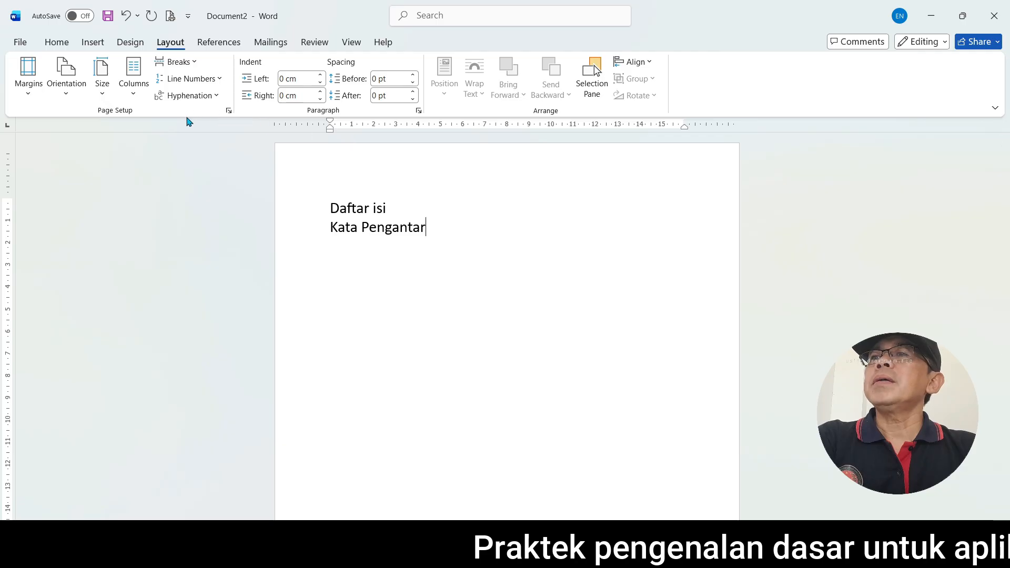
Draw a rectangle shape about 12,98 cm wide and 2,92 cm high below the Kata Pengantar line
{"action": "left_click", "coordinate": [126, 46]}
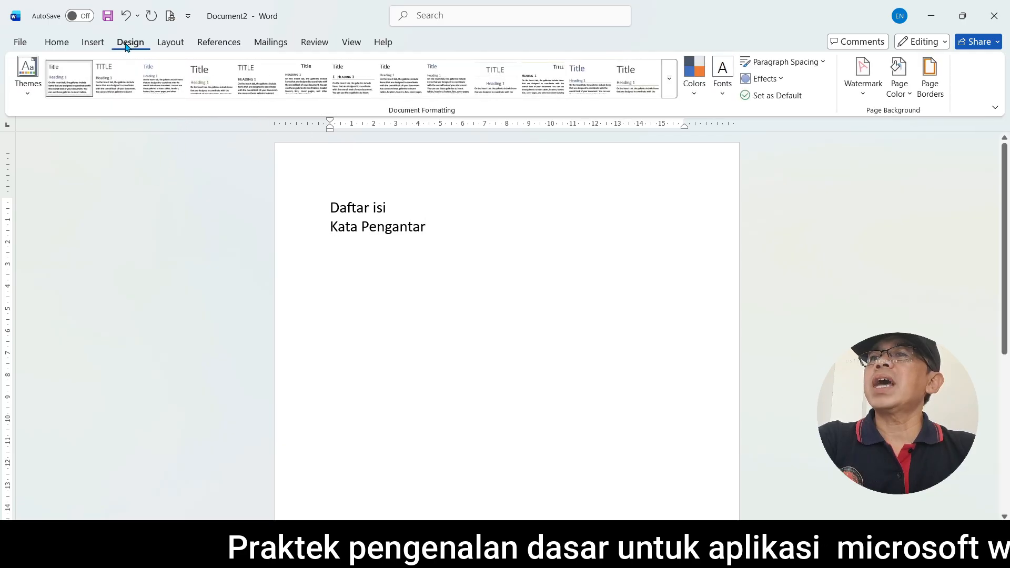
{"action": "left_click", "coordinate": [87, 43]}
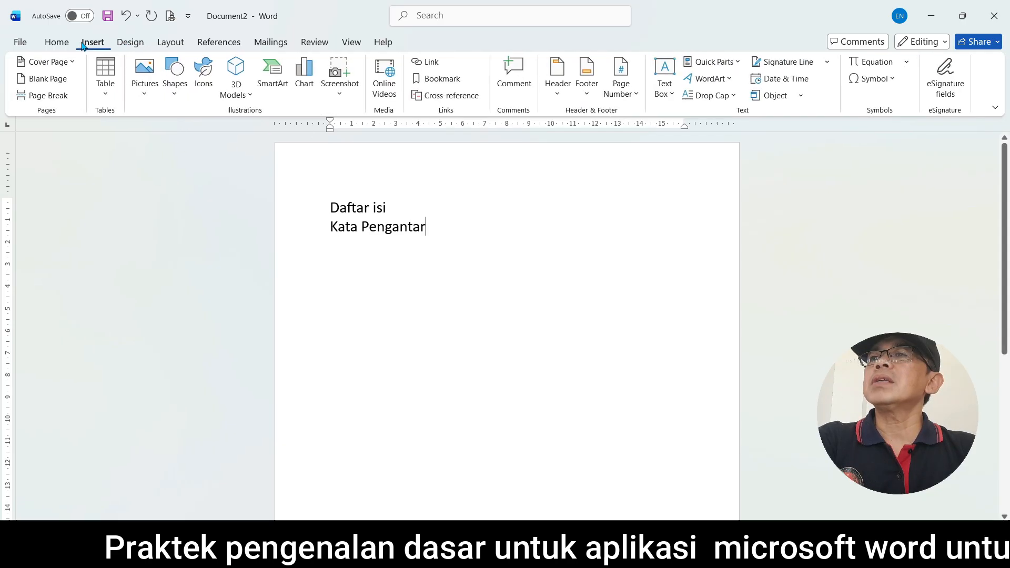
{"action": "left_click", "coordinate": [176, 100]}
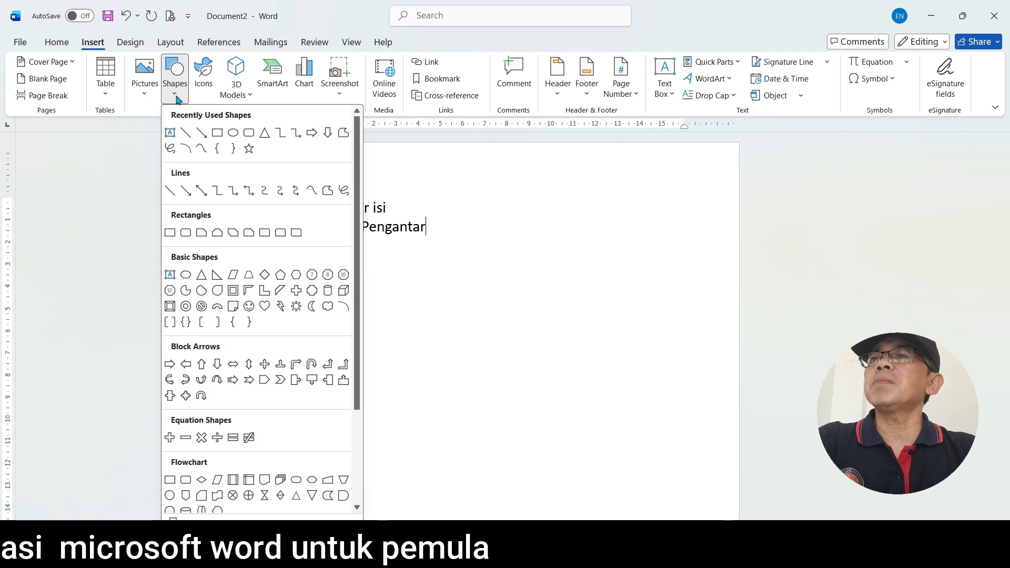
{"action": "left_click", "coordinate": [216, 134]}
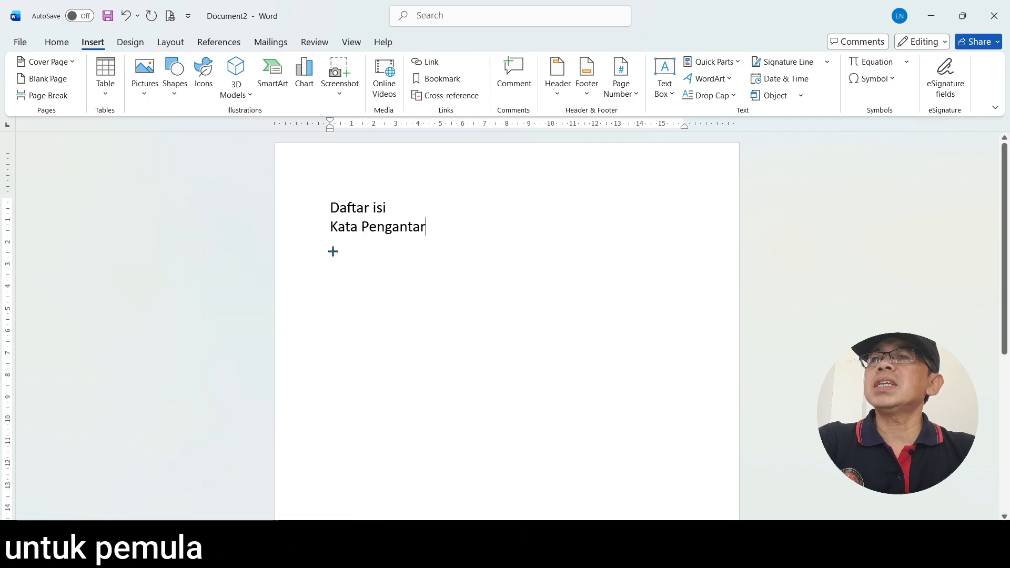
{"action": "left_click_drag", "start_coordinate": [331, 252], "coordinate": [620, 316]}
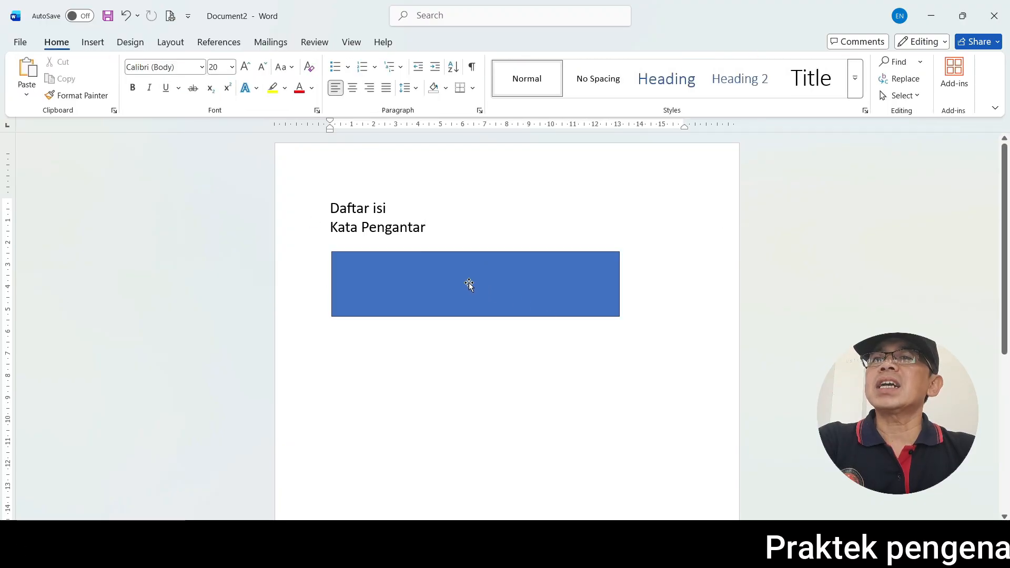
Add the text "POKOK BAHASAN 1" inside the blue rectangle
{"action": "right_click", "coordinate": [469, 282]}
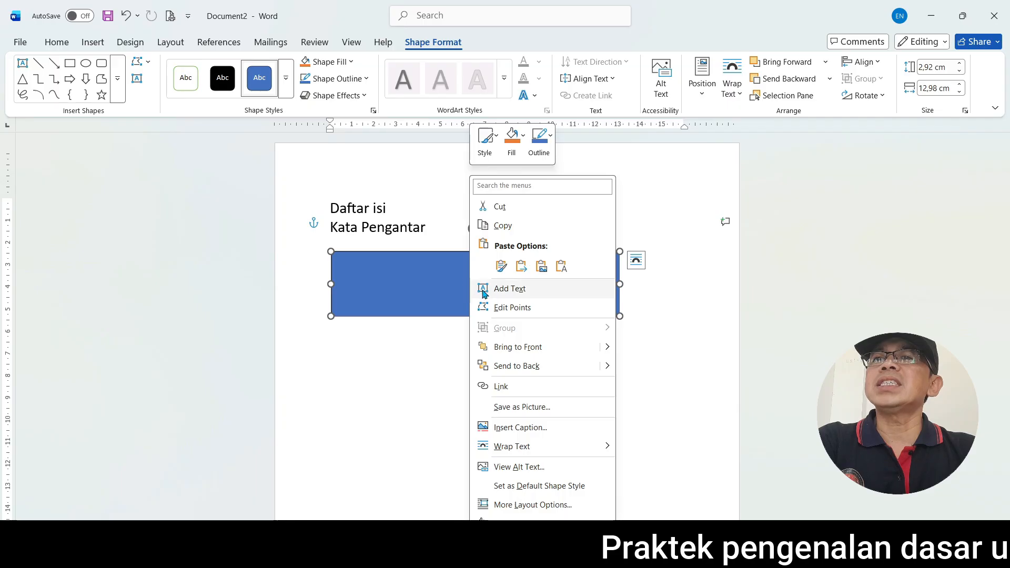
{"action": "left_click", "coordinate": [522, 296]}
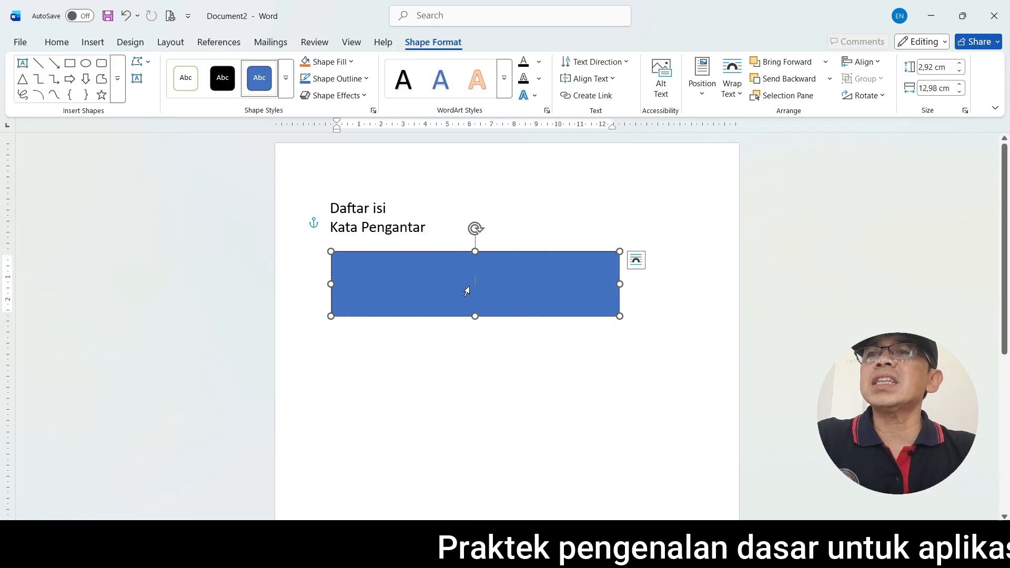
{"action": "type", "text": "POKOK"}
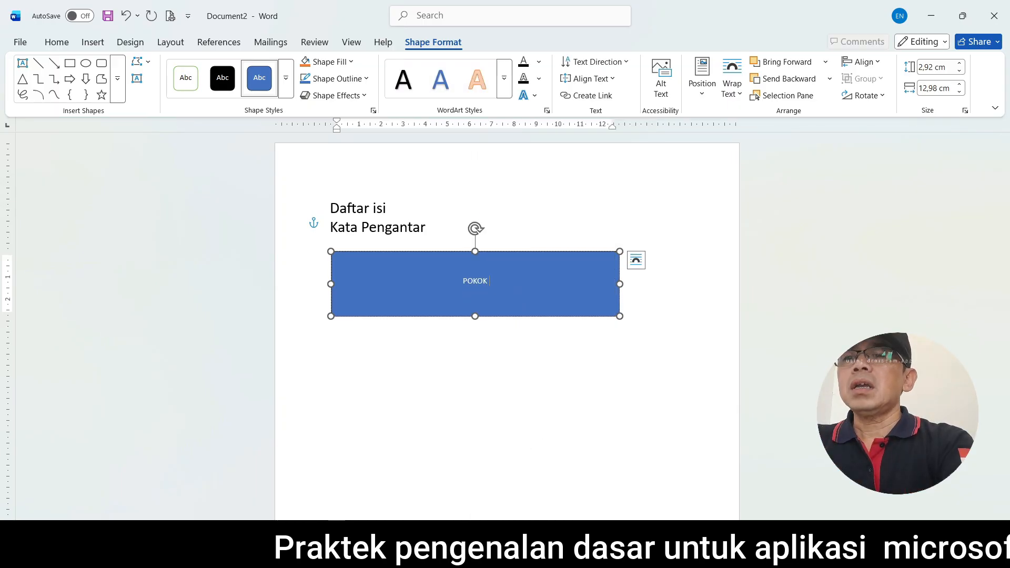
{"action": "type", "text": " BAHASAN 1"}
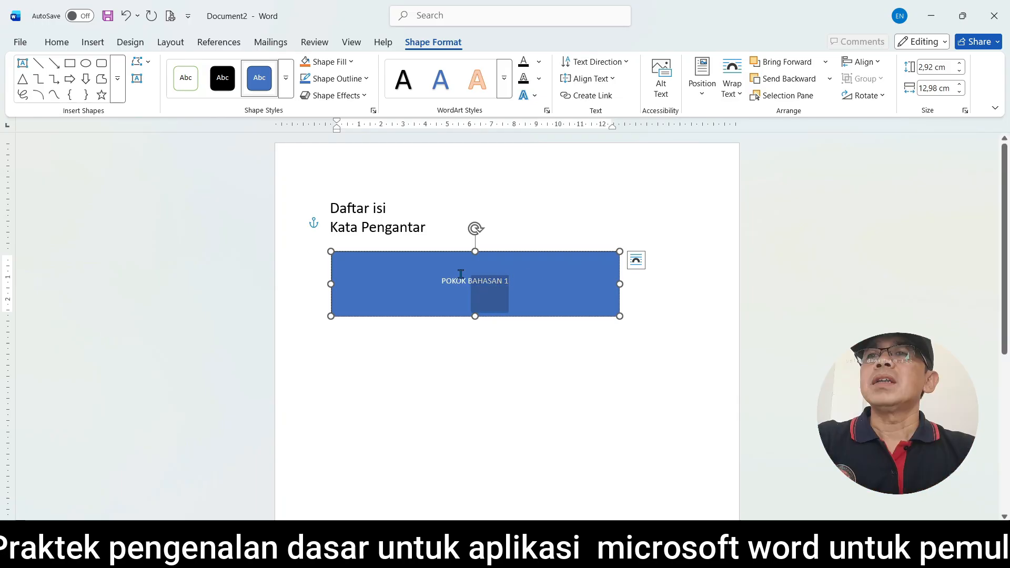
Format the rectangle's POKOK BAHASAN 1 text in Verdana at size 26
{"action": "left_click_drag", "start_coordinate": [461, 273], "coordinate": [420, 280]}
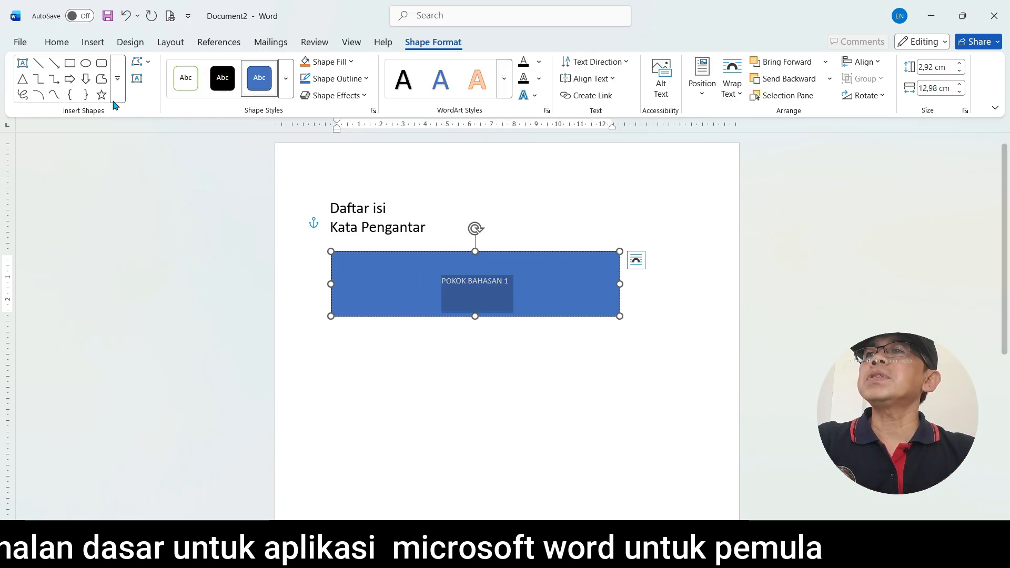
{"action": "left_click", "coordinate": [57, 42]}
{"action": "left_click", "coordinate": [201, 66]}
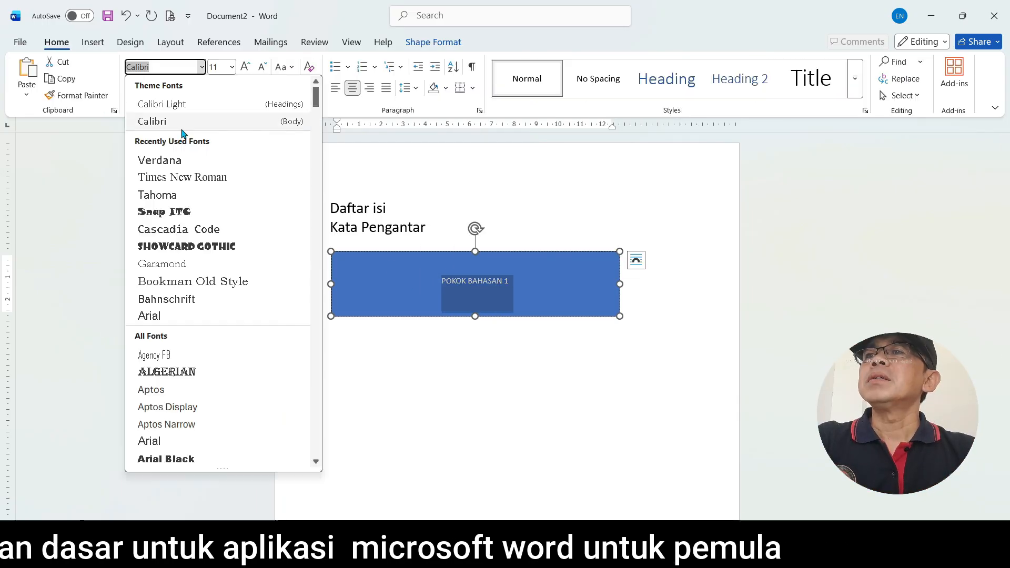
{"action": "left_click", "coordinate": [172, 161]}
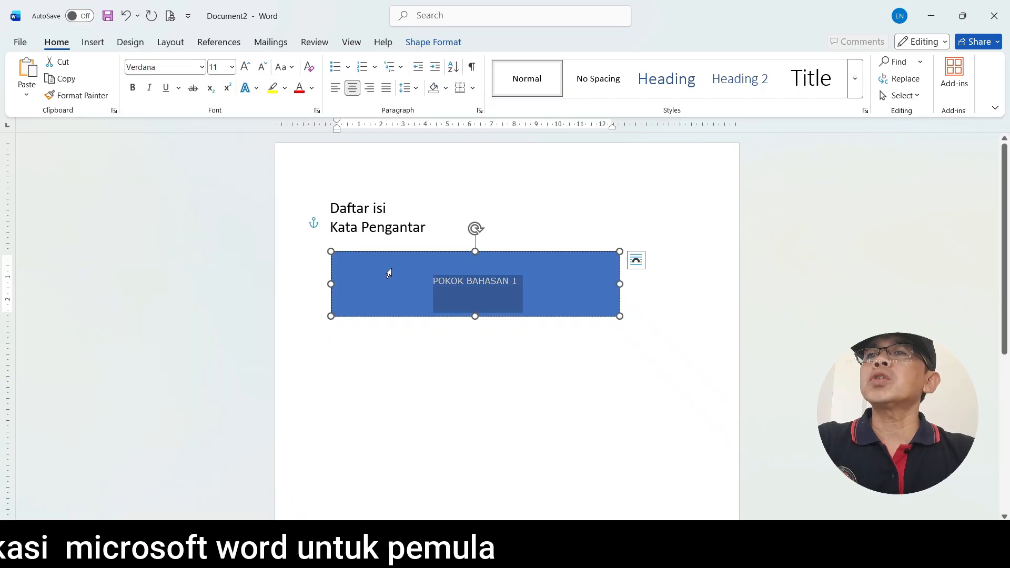
{"action": "left_click", "coordinate": [233, 67]}
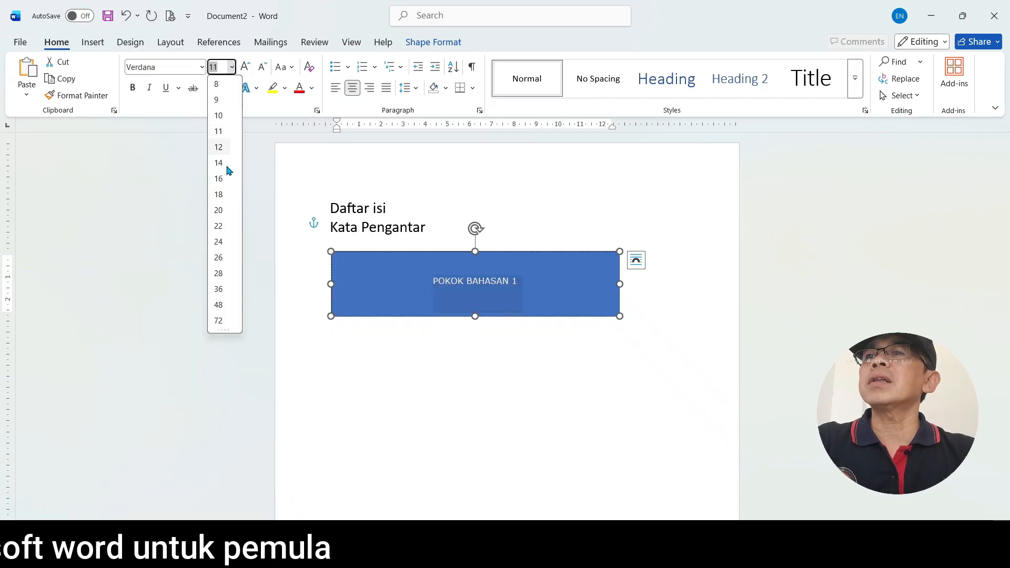
{"action": "left_click", "coordinate": [219, 257]}
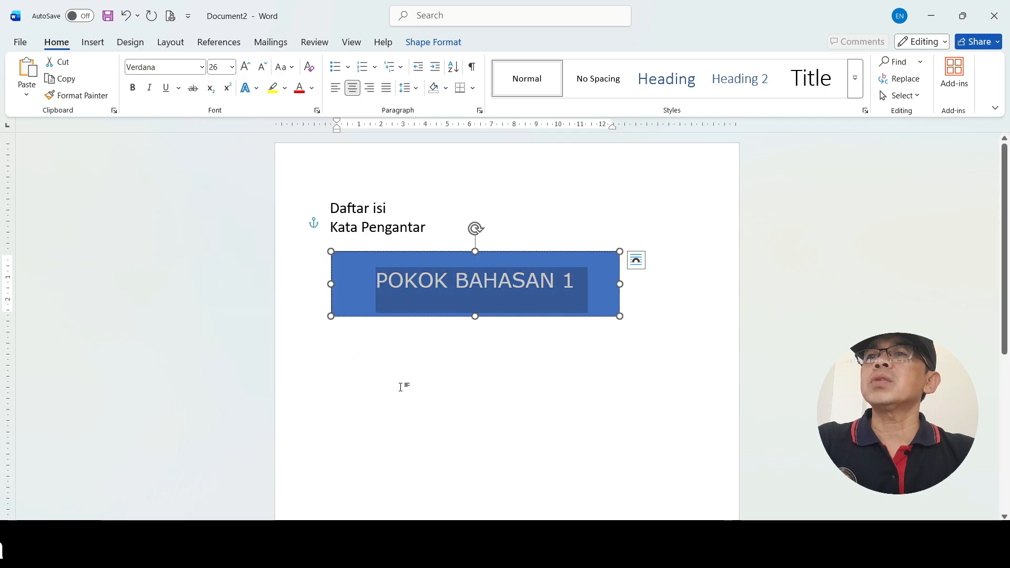
{"action": "left_click", "coordinate": [449, 403]}
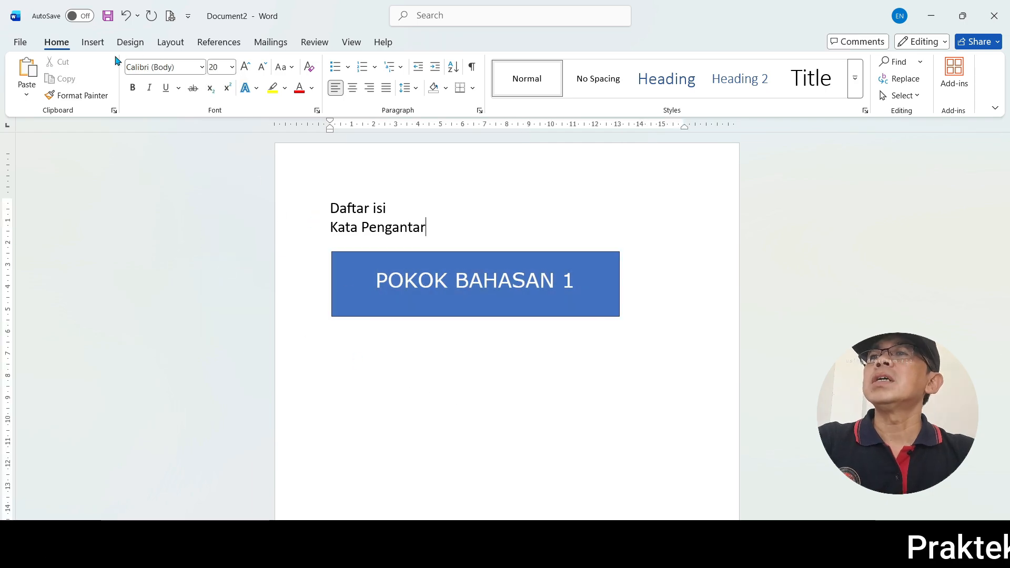
Select the POKOK BAHASAN 1 rectangle and open the full gallery of shape styles for it
{"action": "left_click", "coordinate": [92, 43]}
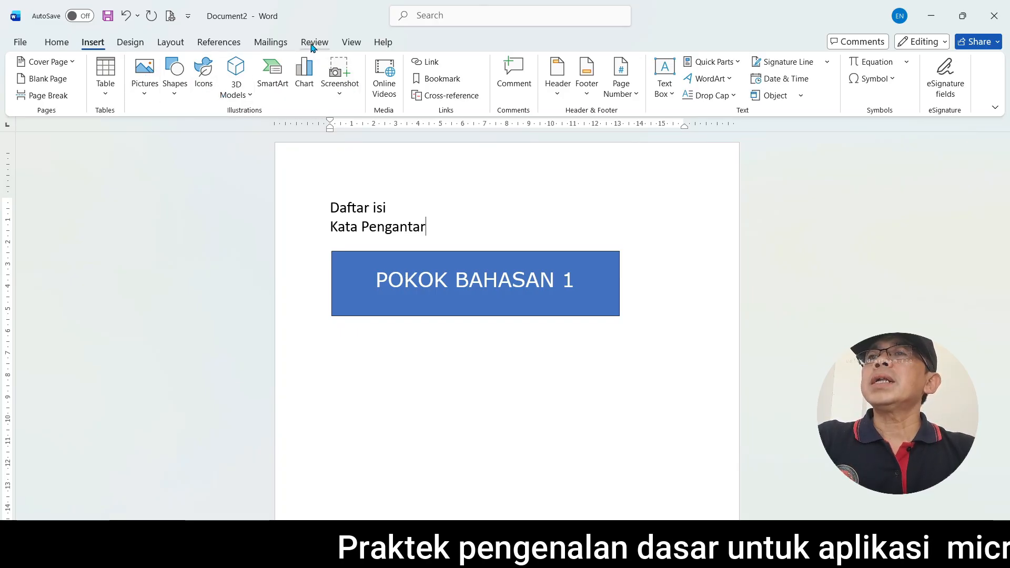
{"action": "left_click", "coordinate": [350, 43]}
{"action": "left_click", "coordinate": [368, 275]}
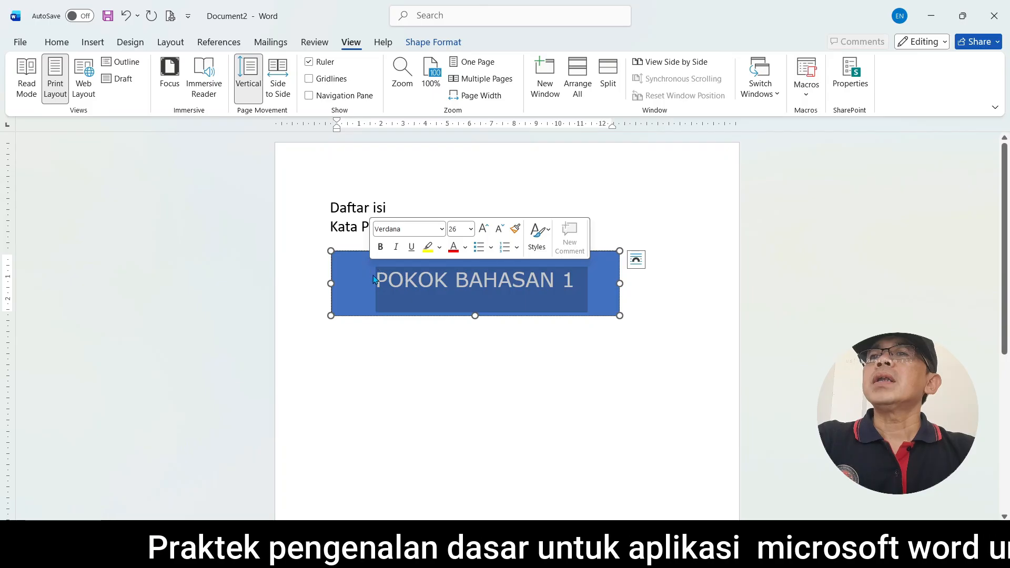
{"action": "left_click", "coordinate": [376, 389]}
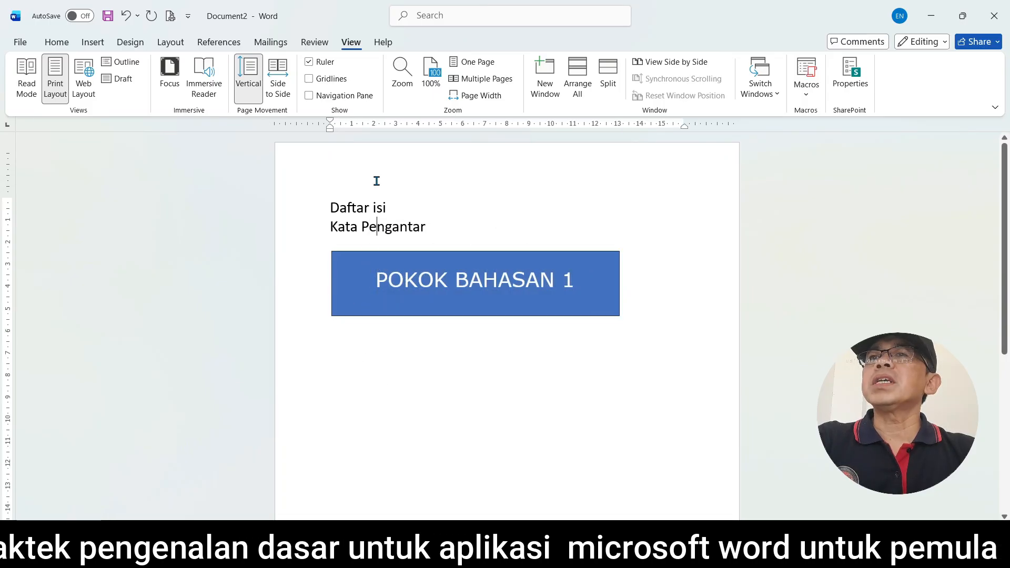
{"action": "left_click", "coordinate": [350, 294]}
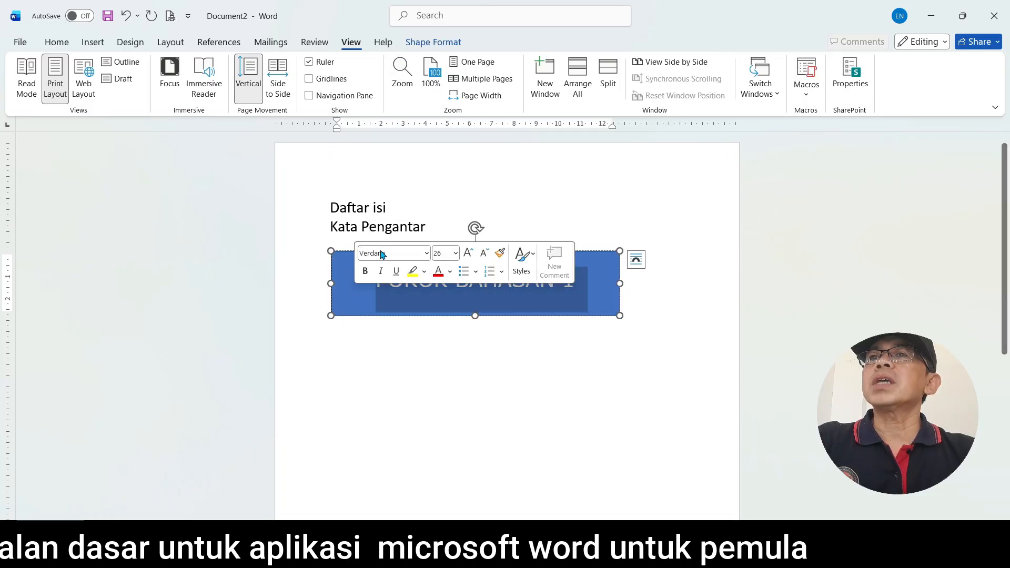
{"action": "left_click", "coordinate": [443, 44]}
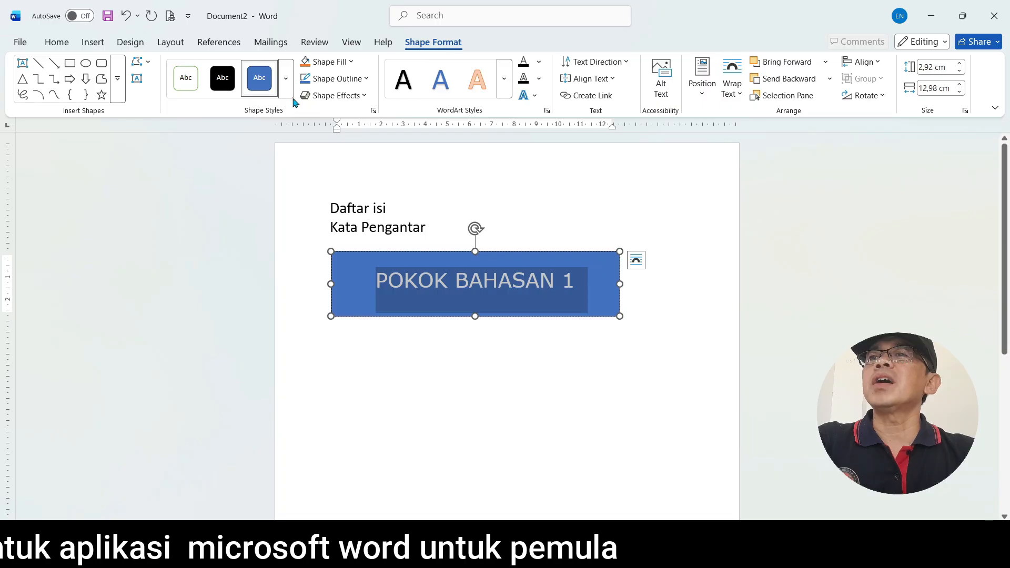
{"action": "left_click", "coordinate": [287, 79]}
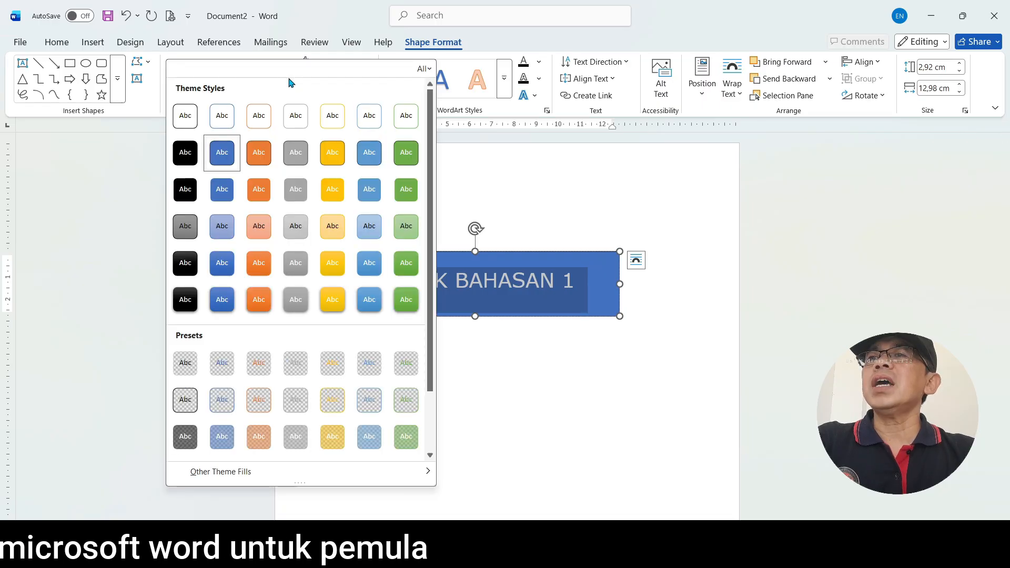